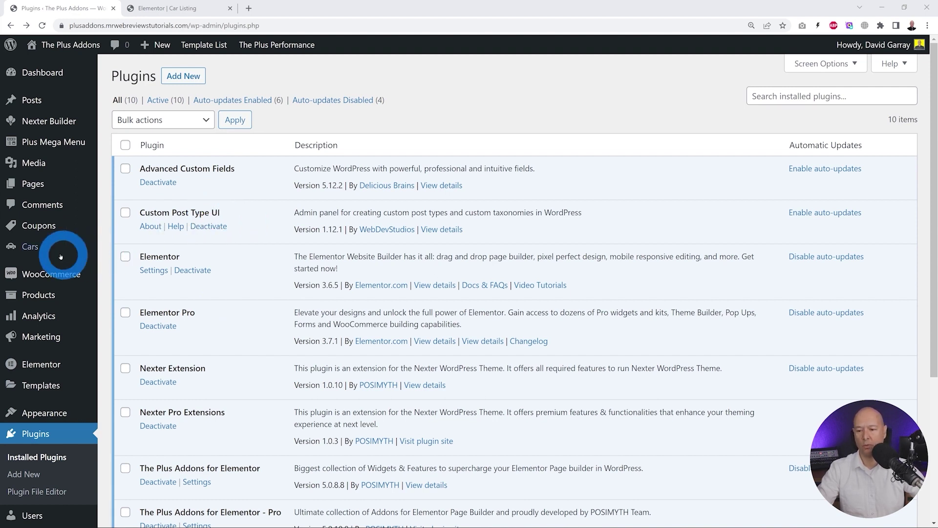
Show the Installed Plugins list with Advanced Custom Fields, Elementor and The Plus Addons
{"action": "mouse_move", "coordinate": [34, 251]}
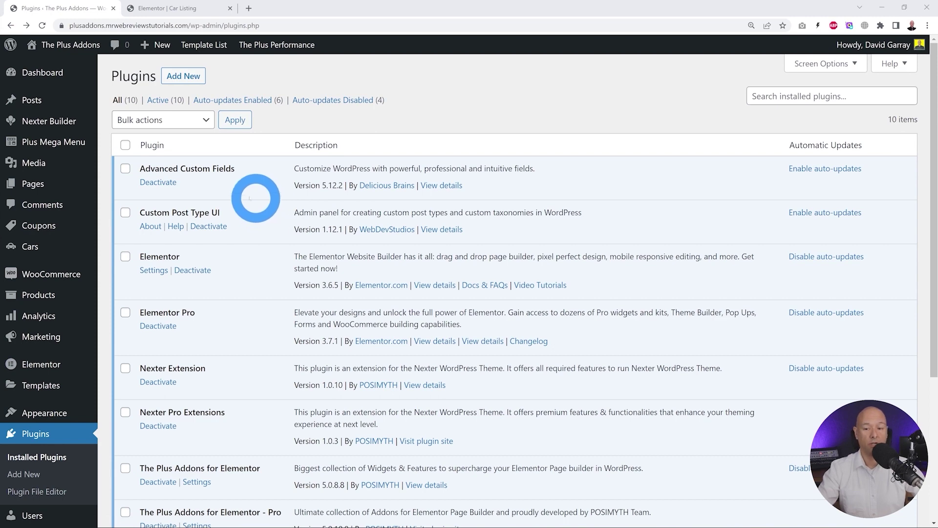
Open the Car Fields field group under Custom Fields and review its five fields
{"action": "scroll", "coordinate": [335, 327], "scroll_direction": "down", "scroll_amount": 1}
{"action": "scroll", "coordinate": [335, 326], "scroll_direction": "down", "scroll_amount": 3}
{"action": "left_click", "coordinate": [46, 421]}
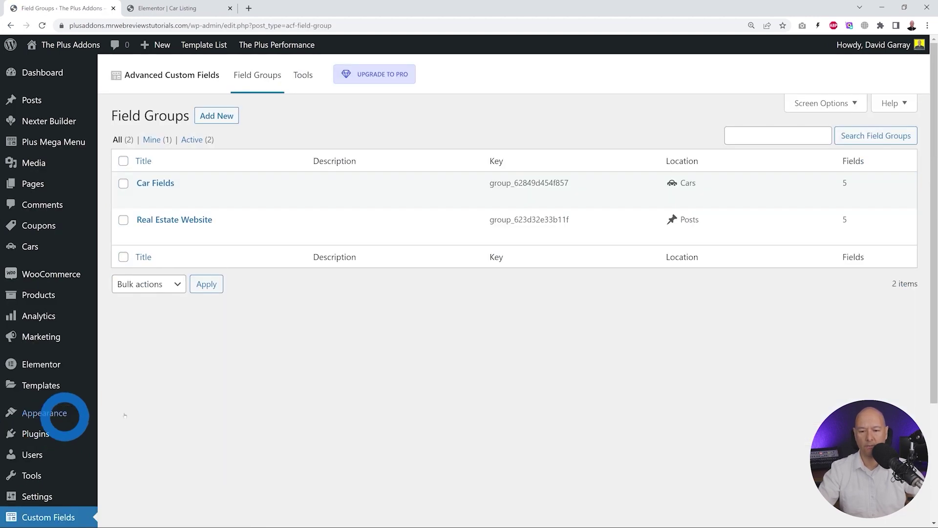
{"action": "left_click", "coordinate": [152, 184]}
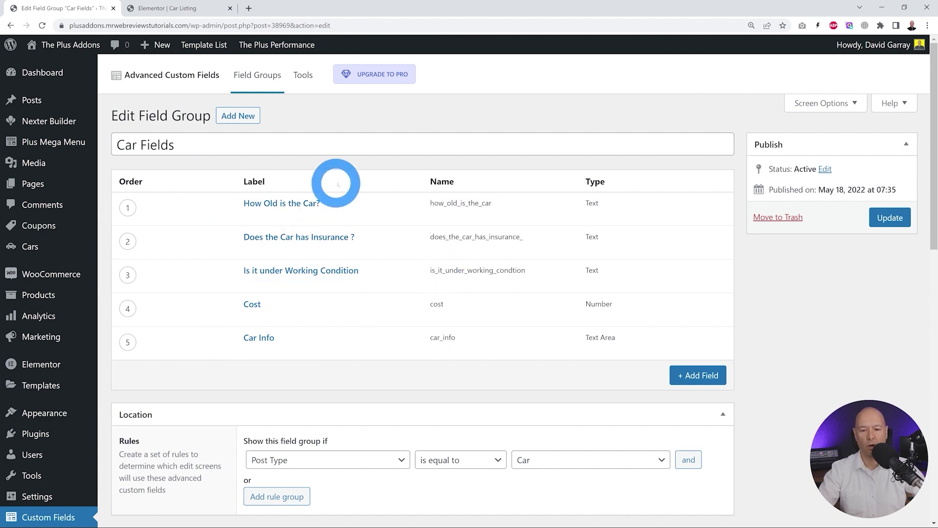
{"action": "mouse_move", "coordinate": [421, 230]}
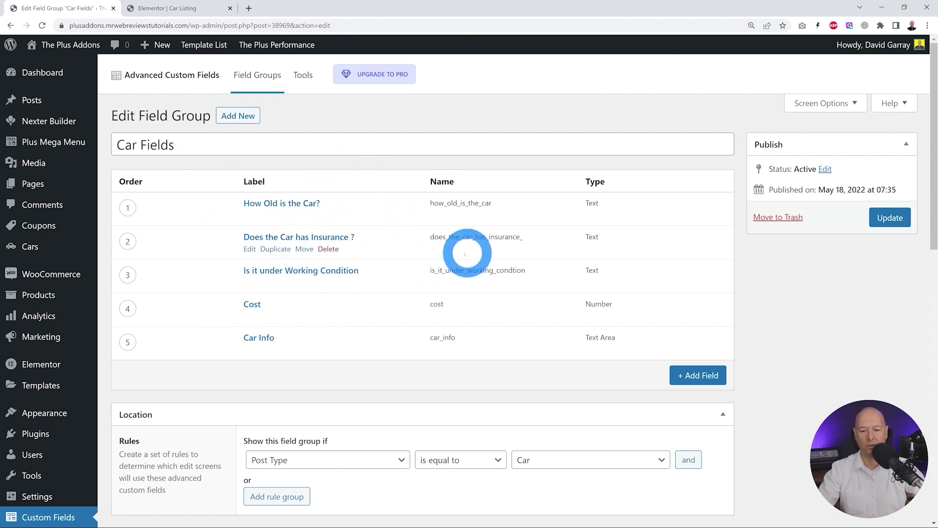
{"action": "mouse_move", "coordinate": [297, 344]}
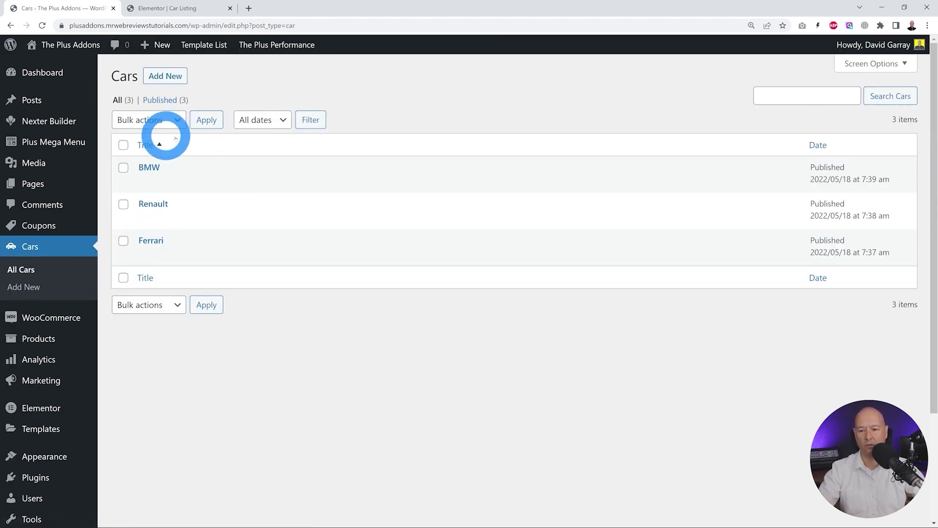
Review the BMW car's field values, including the empty working-condition field, then go to Pages
{"action": "mouse_move", "coordinate": [215, 228]}
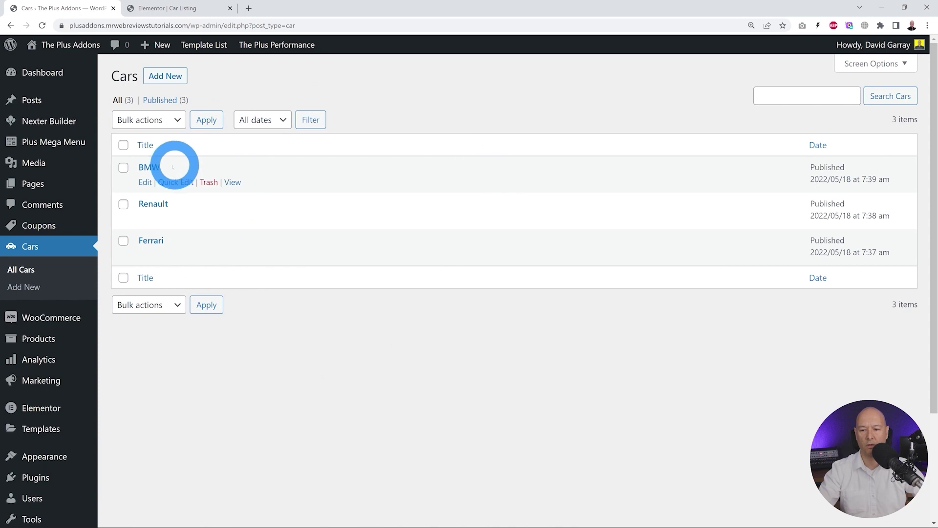
{"action": "left_click", "coordinate": [151, 167]}
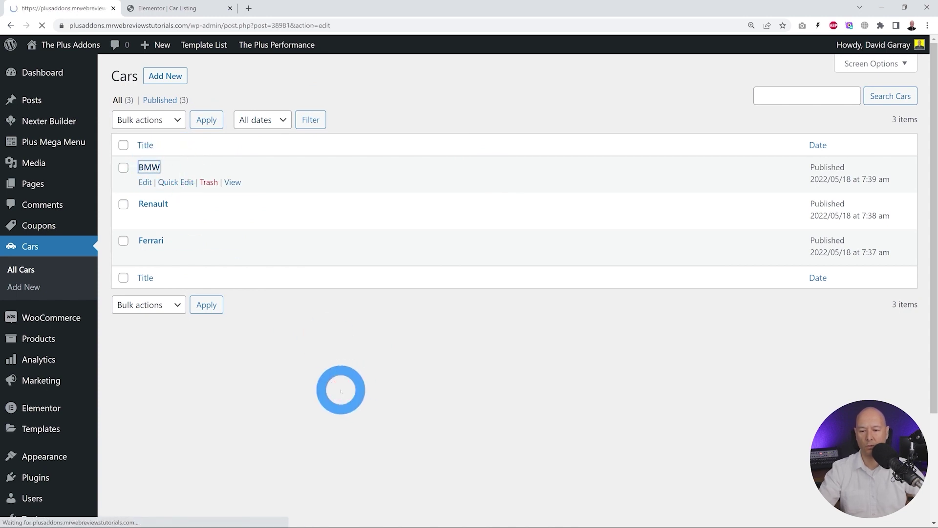
{"action": "scroll", "coordinate": [392, 329], "scroll_direction": "down", "scroll_amount": 1}
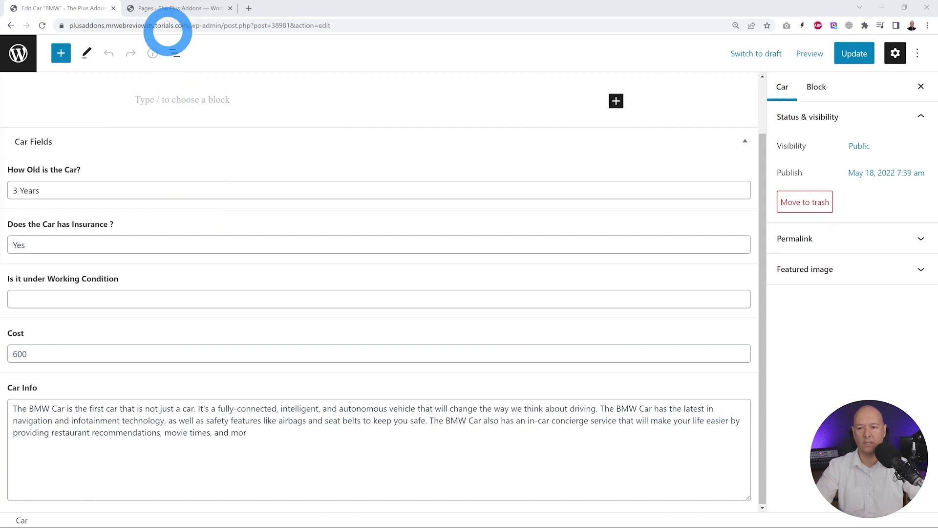
{"action": "left_click", "coordinate": [166, 8]}
{"action": "mouse_move", "coordinate": [155, 168]}
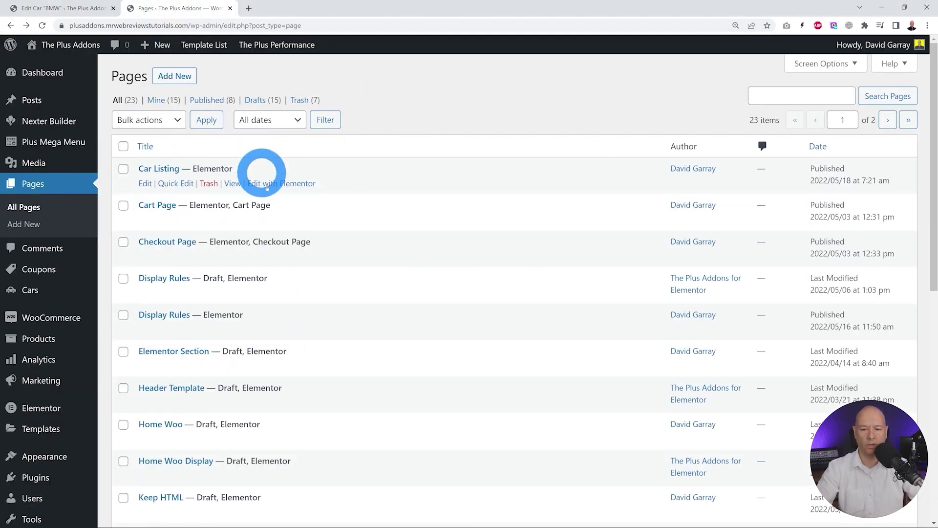
Open Car Listing in Elementor and confirm its Dynamic Listing uses Cars posts with Car Template (section)
{"action": "left_click", "coordinate": [283, 183]}
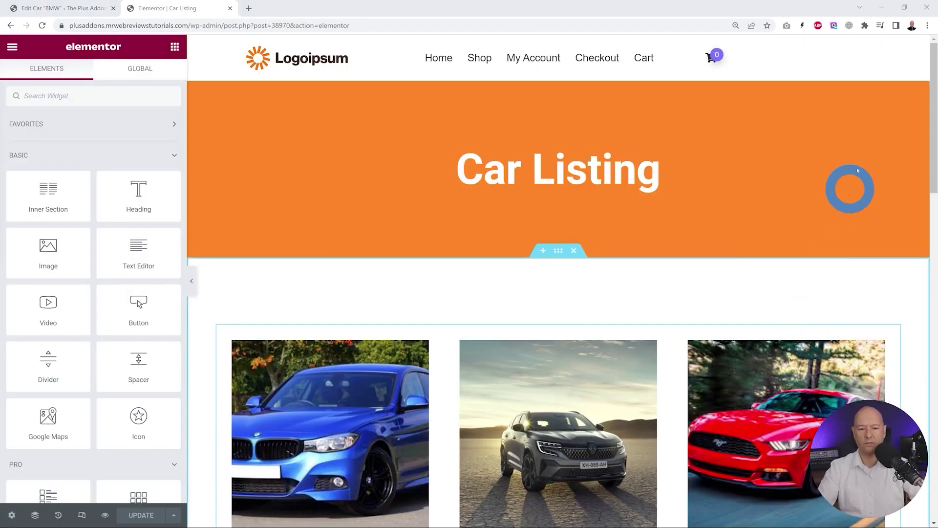
{"action": "left_click_drag", "start_coordinate": [933, 90], "coordinate": [933, 153]}
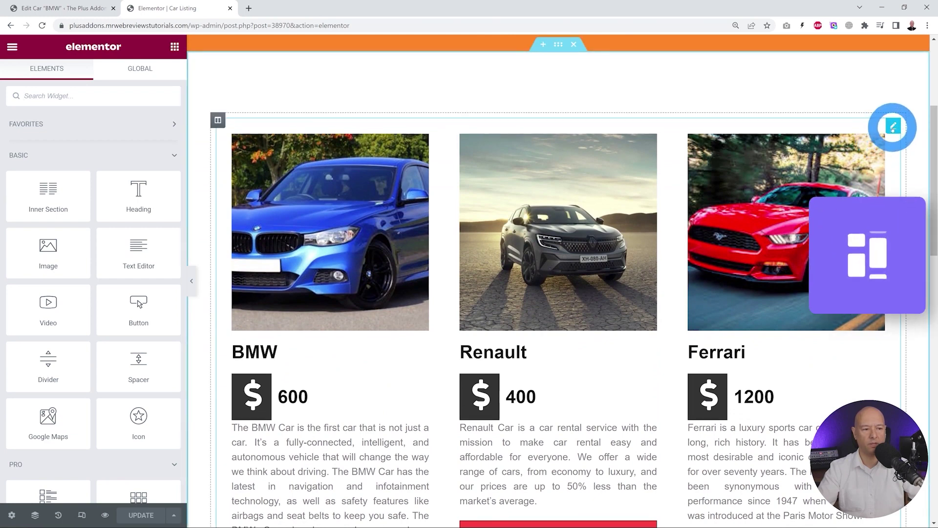
{"action": "left_click", "coordinate": [871, 125]}
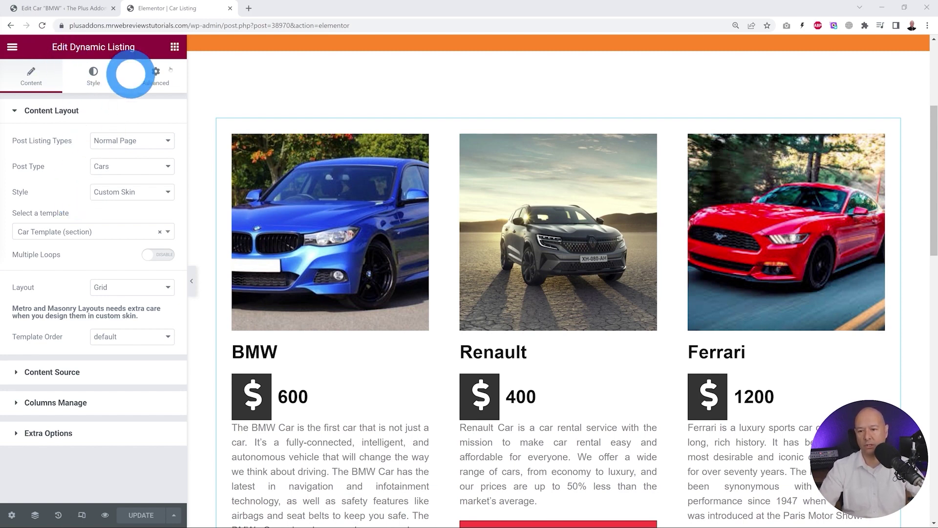
{"action": "left_click", "coordinate": [169, 167]}
{"action": "left_click", "coordinate": [168, 167]}
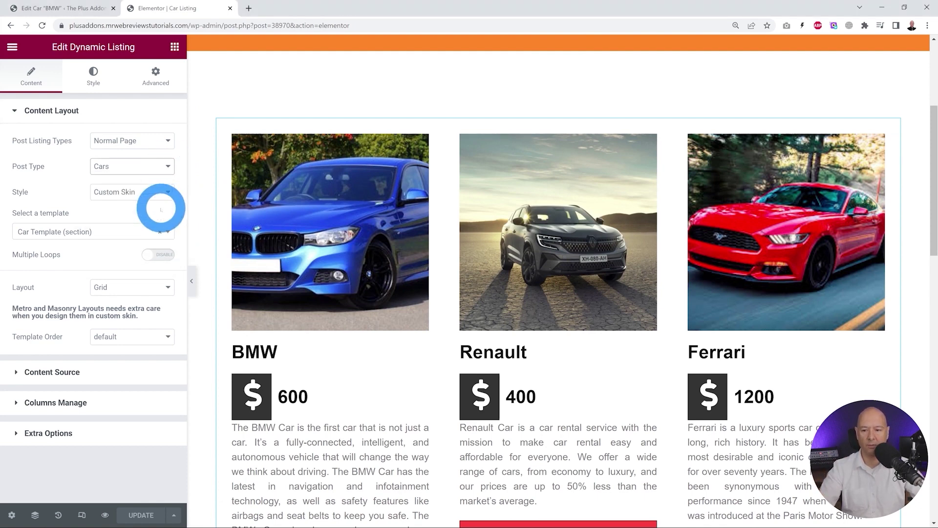
{"action": "left_click", "coordinate": [168, 232]}
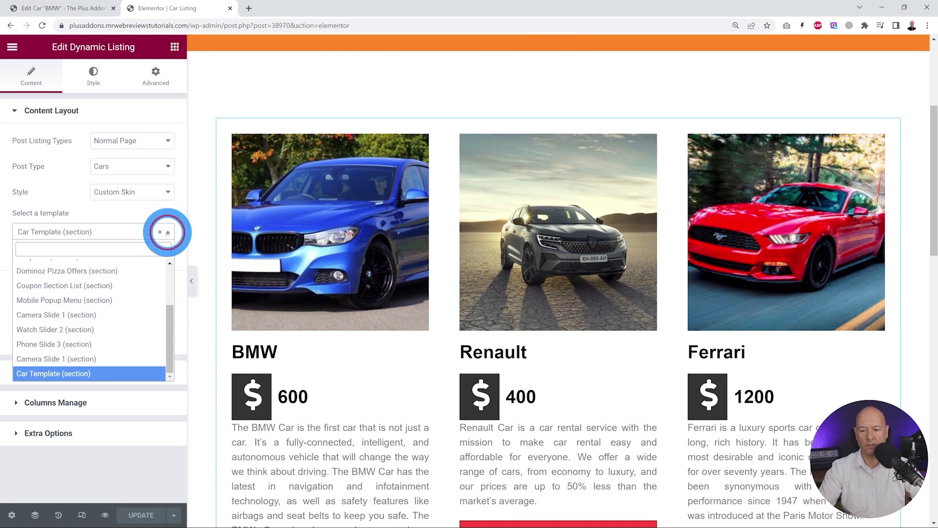
{"action": "left_click", "coordinate": [82, 373]}
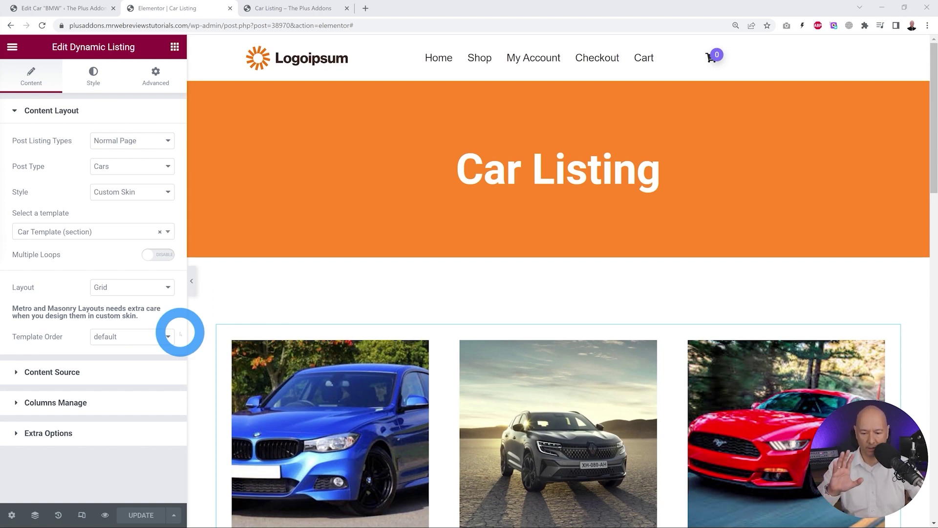
Scroll the live Car Listing page to the BMW, Renault and Ferrari cards priced 600, 400, 1200
{"action": "left_click", "coordinate": [290, 8]}
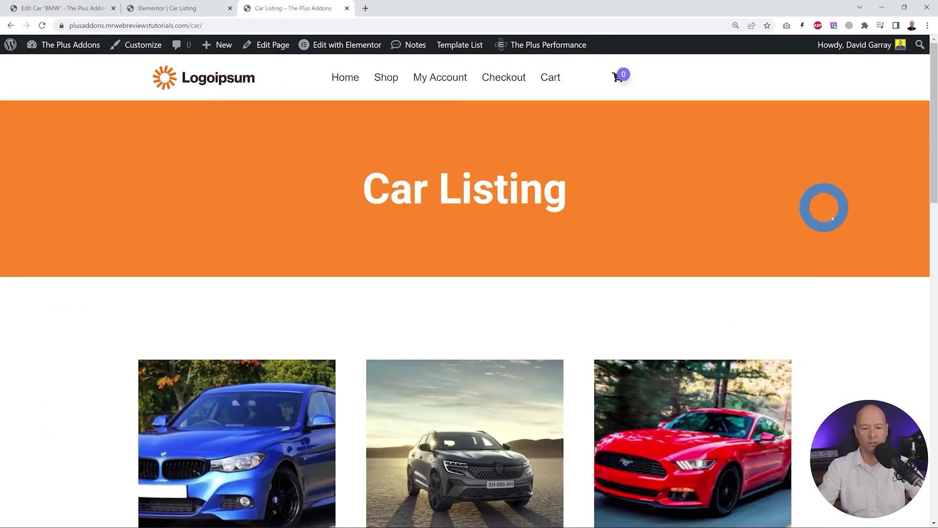
{"action": "left_click_drag", "start_coordinate": [927, 142], "coordinate": [928, 245]}
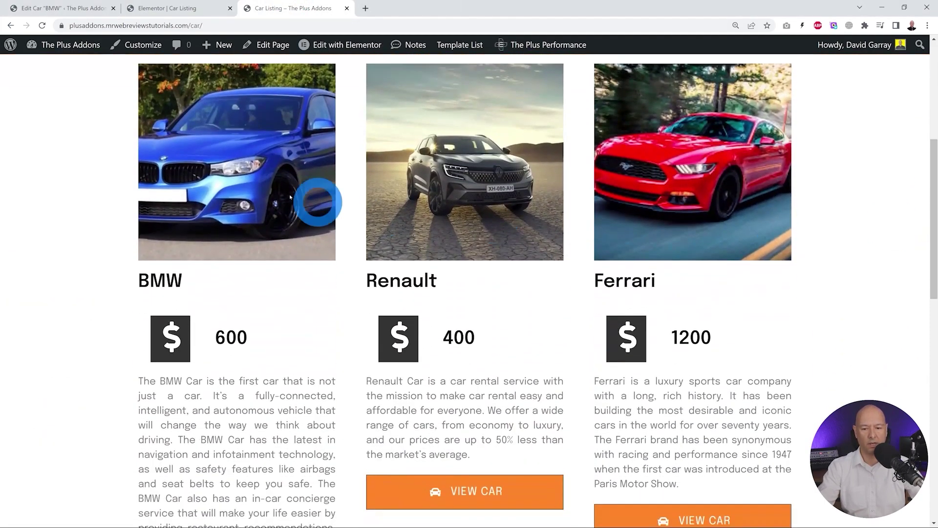
{"action": "scroll", "coordinate": [883, 288], "scroll_direction": "down", "scroll_amount": 2}
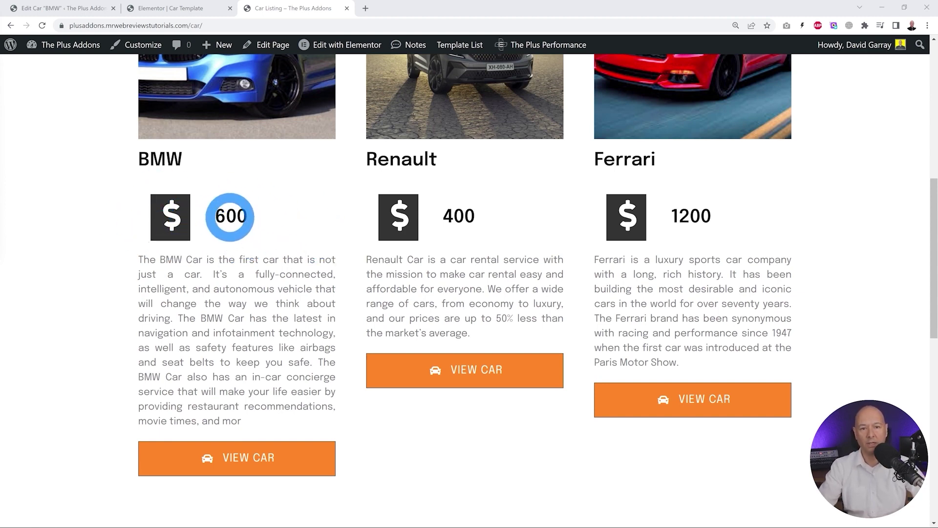
Turn on Plus Extras Display Rules for the Car Template's price inner section
{"action": "left_click", "coordinate": [174, 9]}
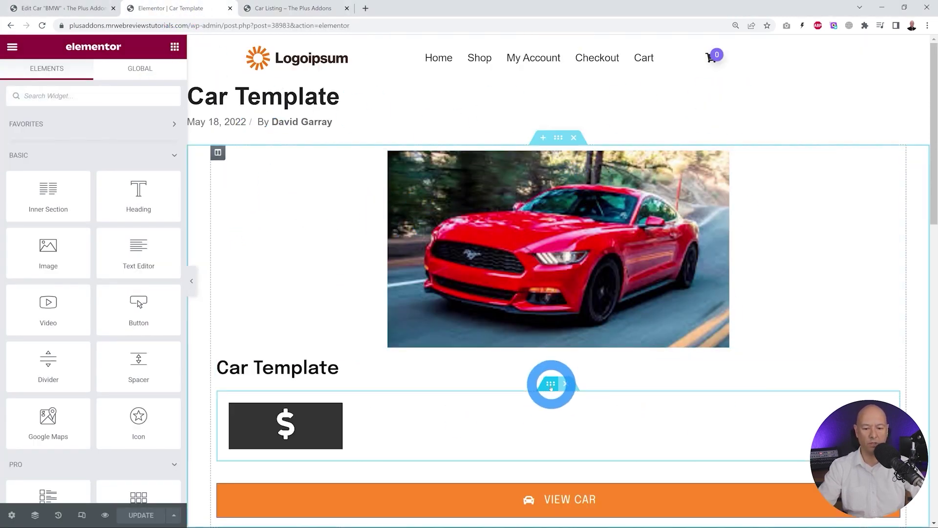
{"action": "left_click", "coordinate": [554, 385]}
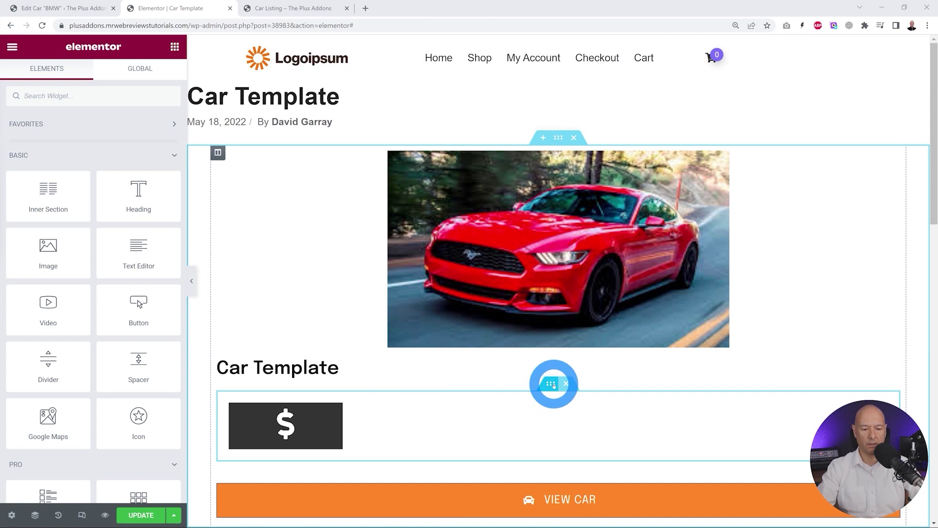
{"action": "left_click", "coordinate": [149, 78]}
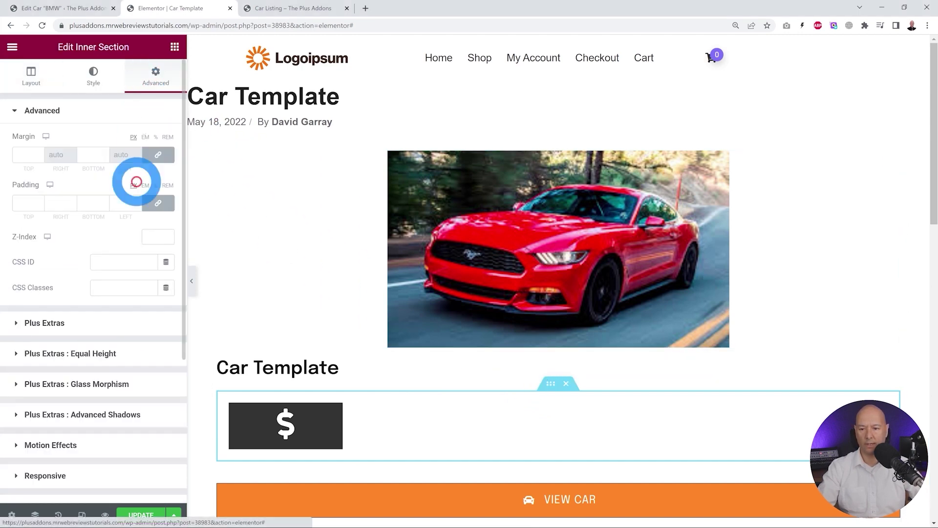
{"action": "scroll", "coordinate": [128, 246], "scroll_direction": "down", "scroll_amount": 4}
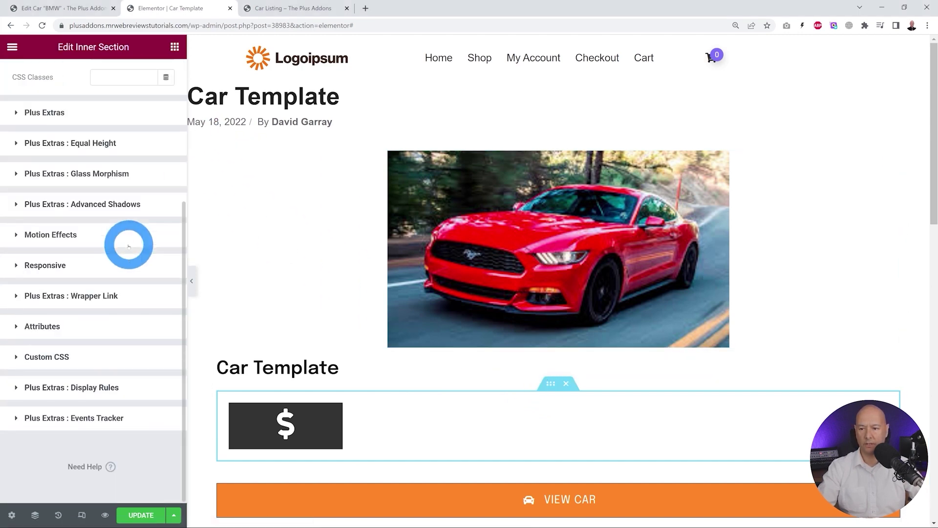
{"action": "left_click", "coordinate": [93, 388]}
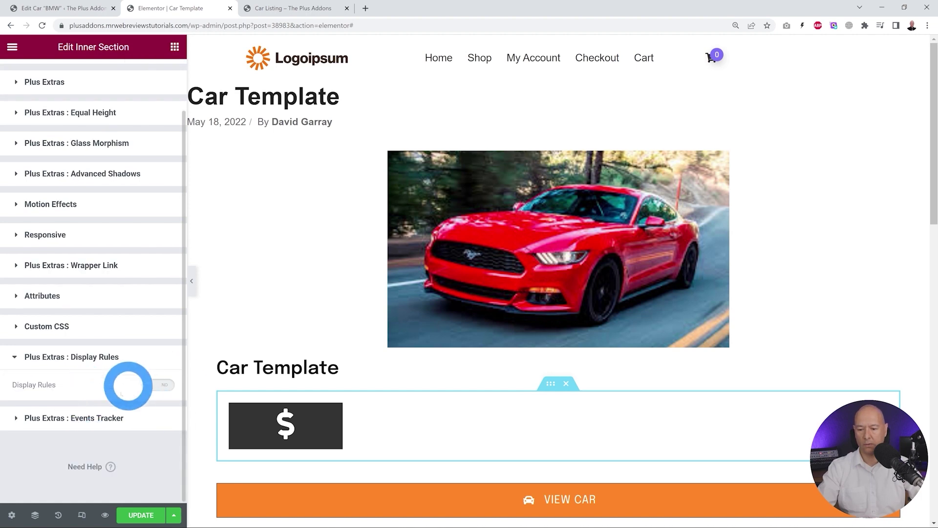
{"action": "left_click", "coordinate": [147, 386]}
{"action": "scroll", "coordinate": [89, 336], "scroll_direction": "down", "scroll_amount": 2}
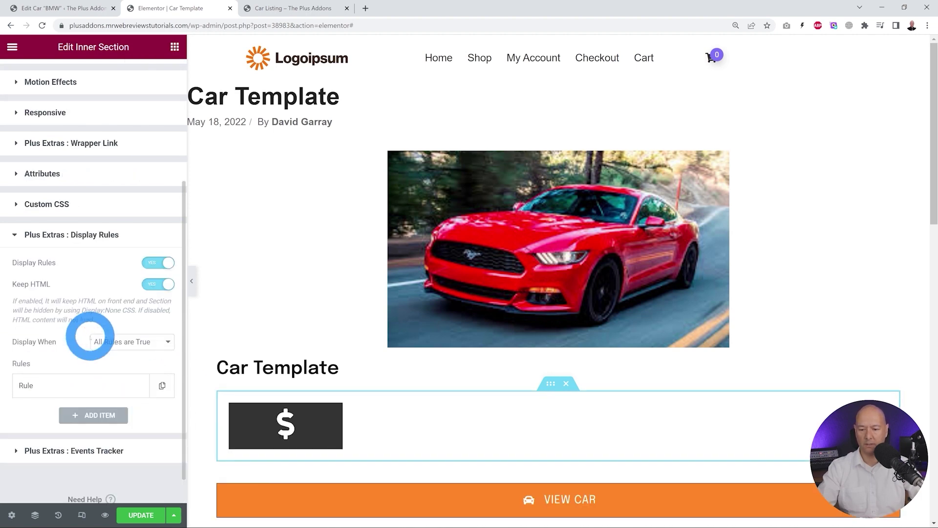
{"action": "scroll", "coordinate": [90, 336], "scroll_direction": "down", "scroll_amount": 1}
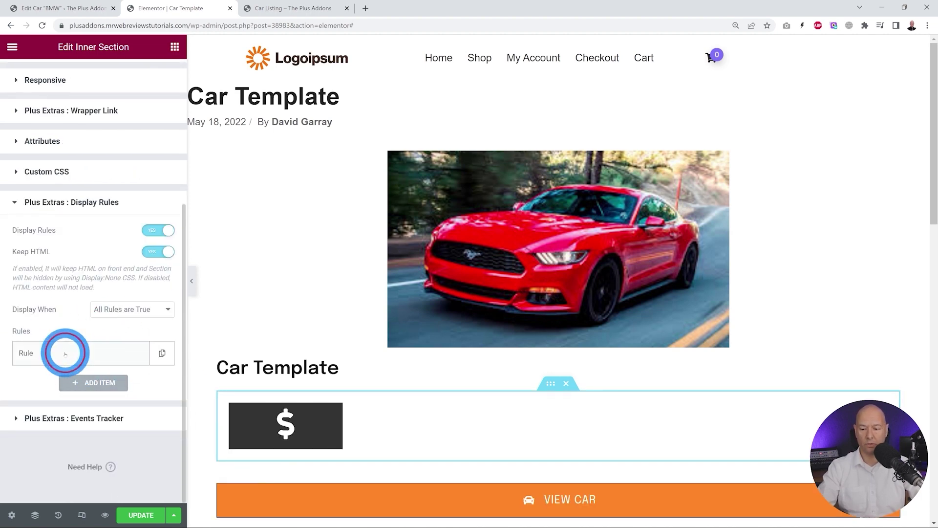
Set the rule to ACF : Text Fields, Number : Cost, Is, then check the live listing
{"action": "left_click", "coordinate": [65, 353]}
{"action": "scroll", "coordinate": [92, 352], "scroll_direction": "down", "scroll_amount": 2}
{"action": "left_click", "coordinate": [157, 292]}
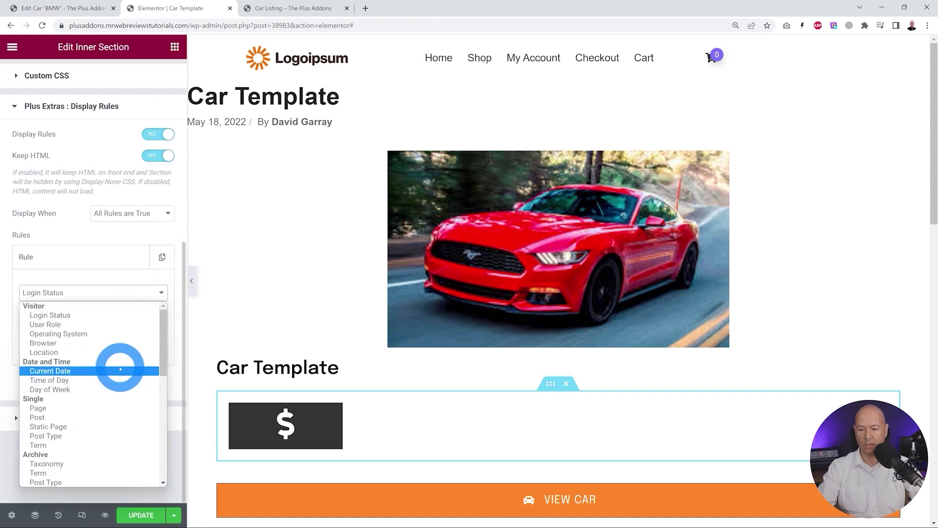
{"action": "scroll", "coordinate": [121, 368], "scroll_direction": "down", "scroll_amount": 6}
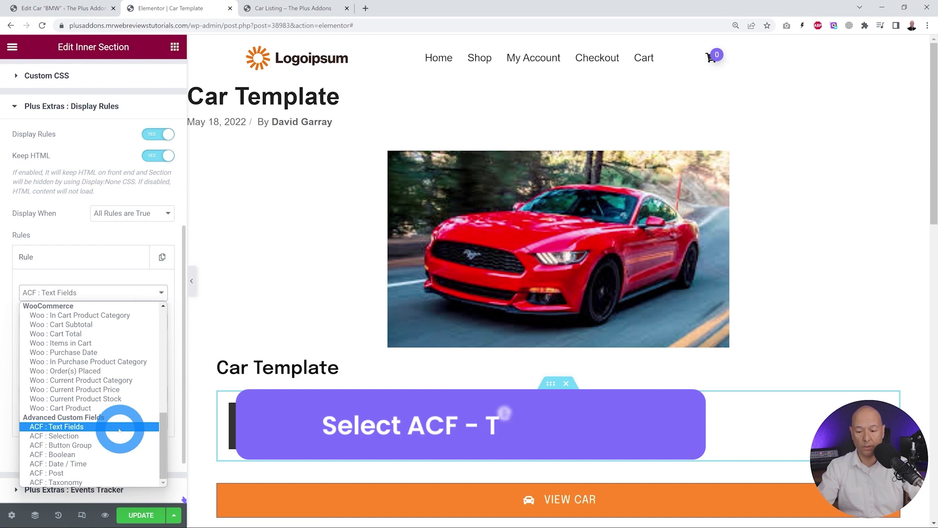
{"action": "left_click", "coordinate": [108, 429]}
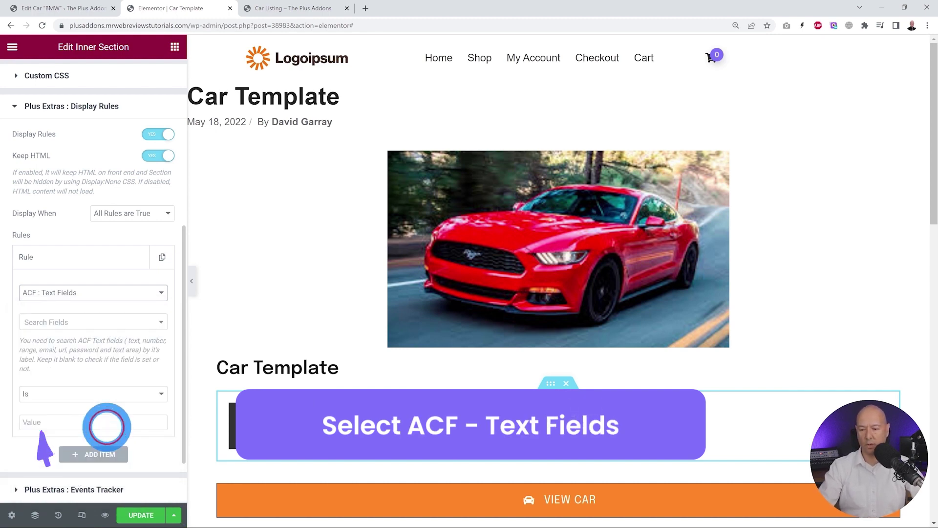
{"action": "left_click", "coordinate": [112, 324]}
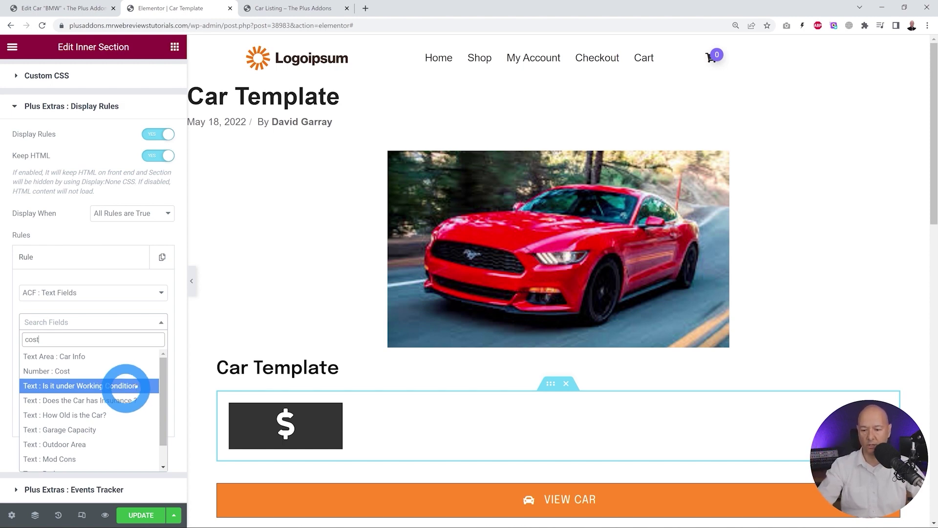
{"action": "left_click", "coordinate": [65, 372]}
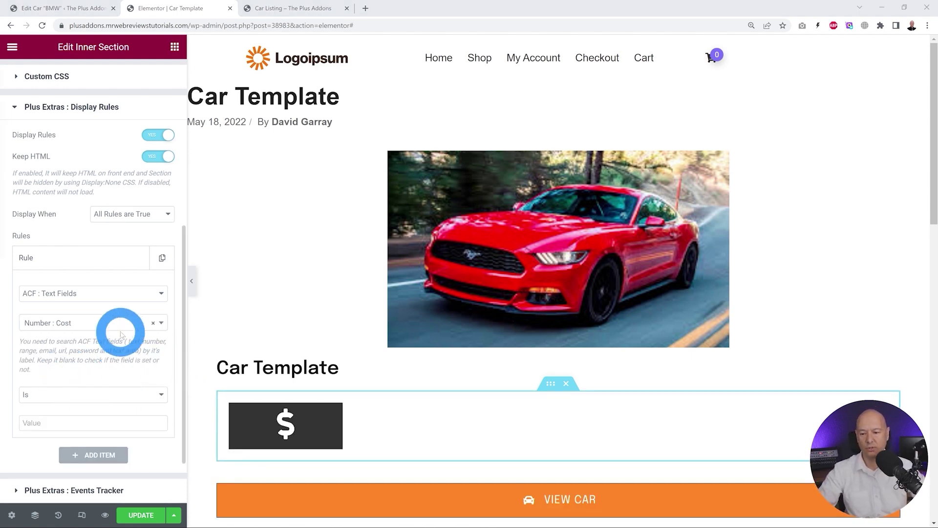
{"action": "left_click", "coordinate": [146, 394]}
{"action": "left_click", "coordinate": [147, 393]}
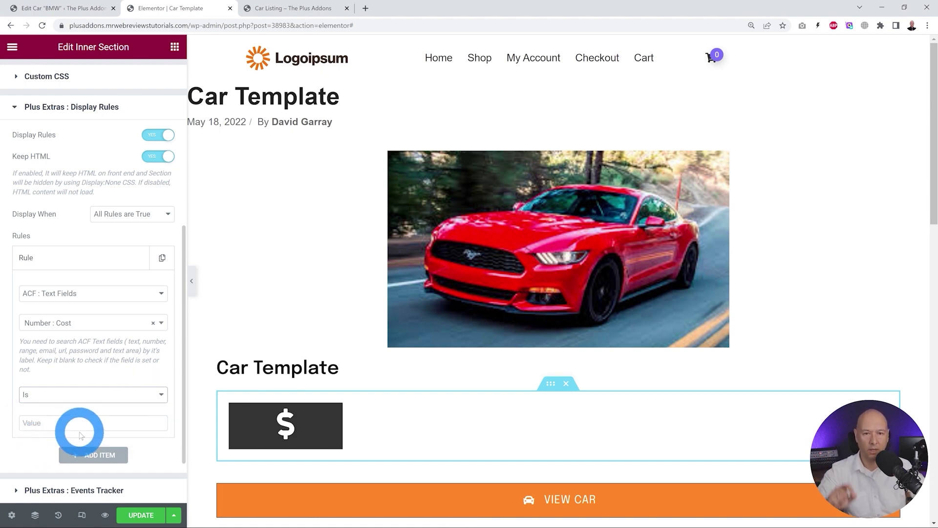
{"action": "left_click", "coordinate": [288, 8]}
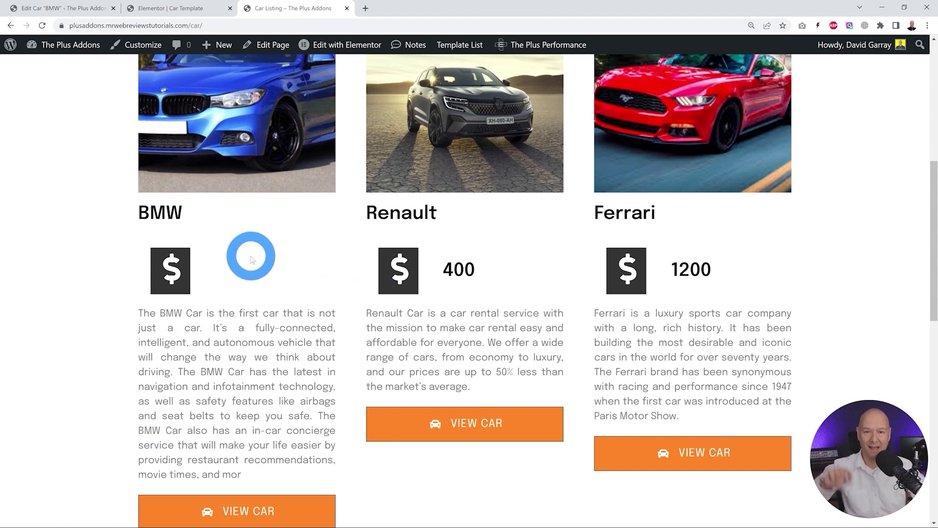
Change the Cost rule's operator from Is to Not and save the template
{"action": "left_click", "coordinate": [166, 8]}
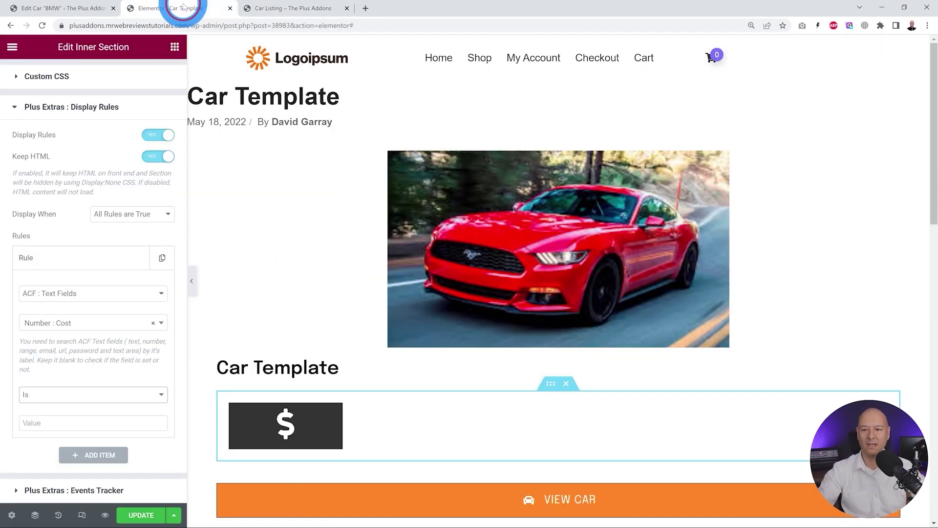
{"action": "left_click", "coordinate": [136, 394]}
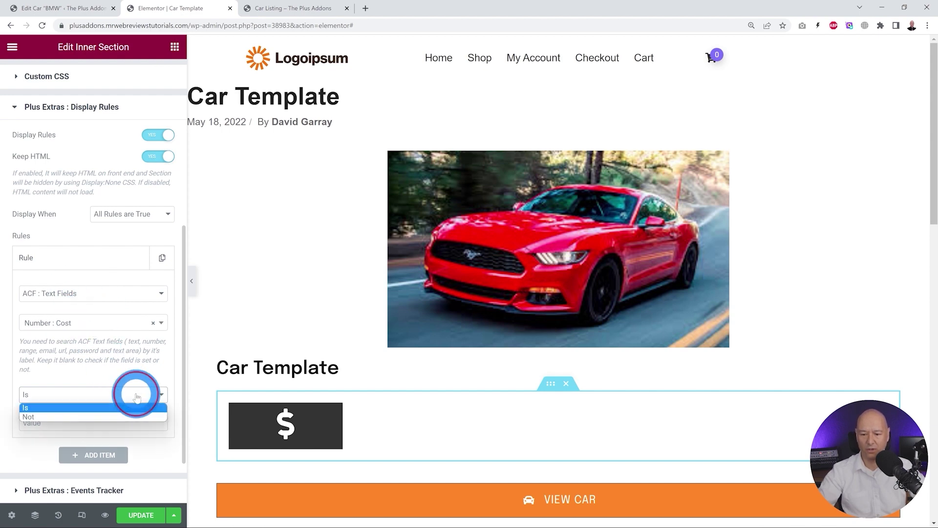
{"action": "left_click", "coordinate": [114, 414]}
{"action": "left_click", "coordinate": [140, 513]}
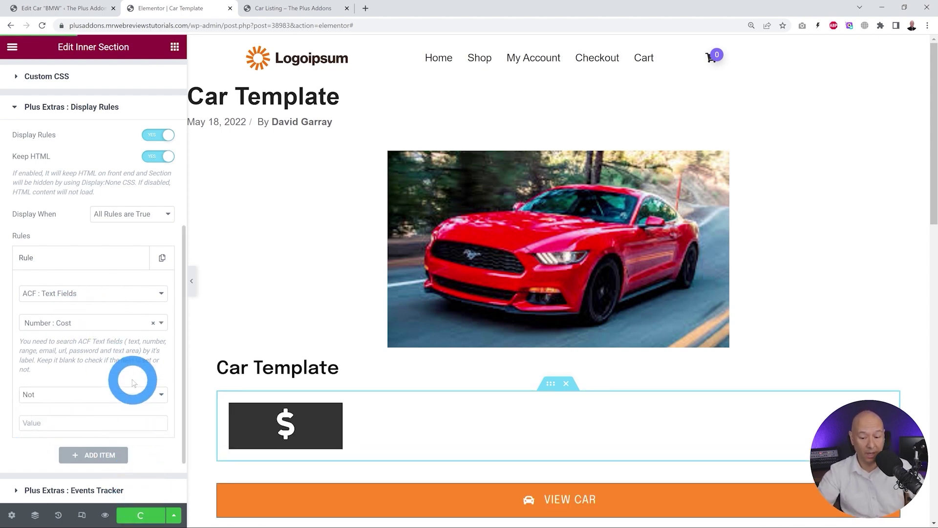
Reload the Car Listing page to confirm BMW's price box is gone, then view BMW's edit screen
{"action": "left_click", "coordinate": [272, 11]}
{"action": "left_click", "coordinate": [42, 26]}
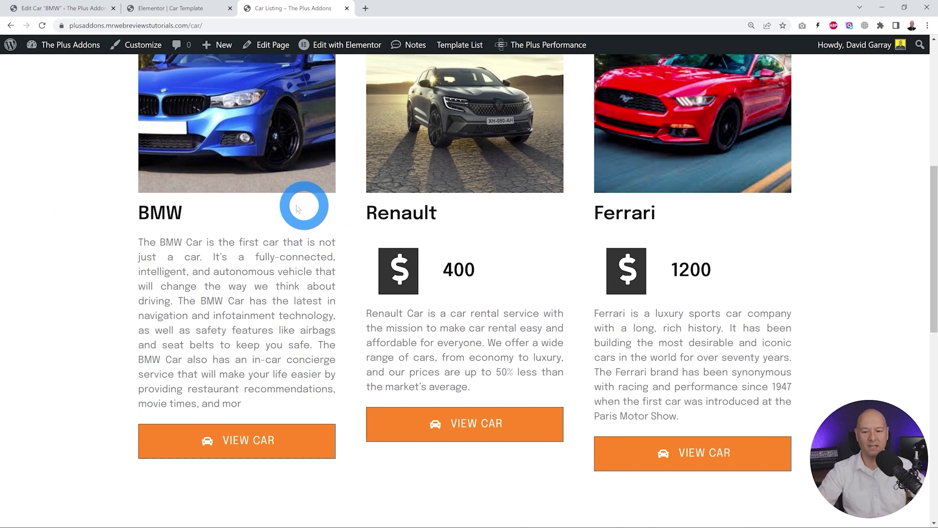
{"action": "left_click", "coordinate": [74, 9]}
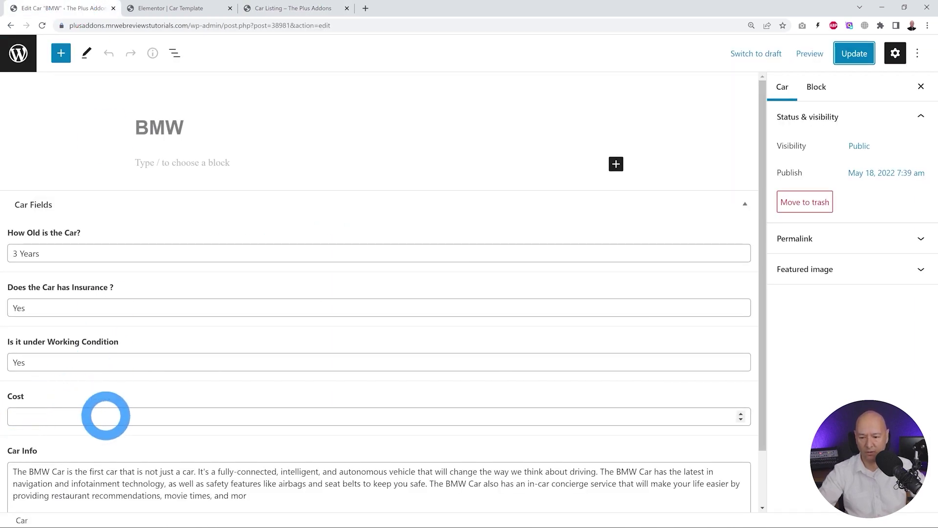
Return to the live Car Listing page showing BMW's card without a price
{"action": "left_click", "coordinate": [258, 8]}
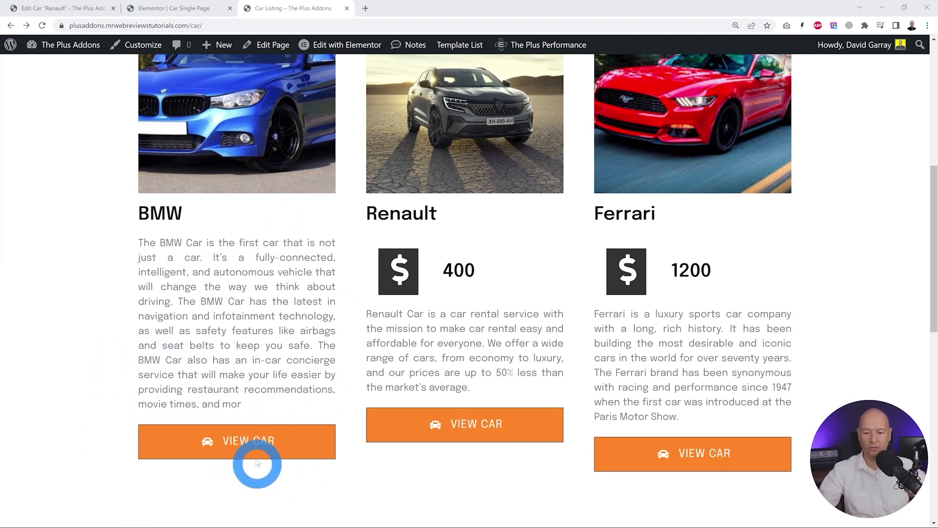
View BMW's car page, then Renault's, both still showing a Request Price button
{"action": "left_click", "coordinate": [255, 440]}
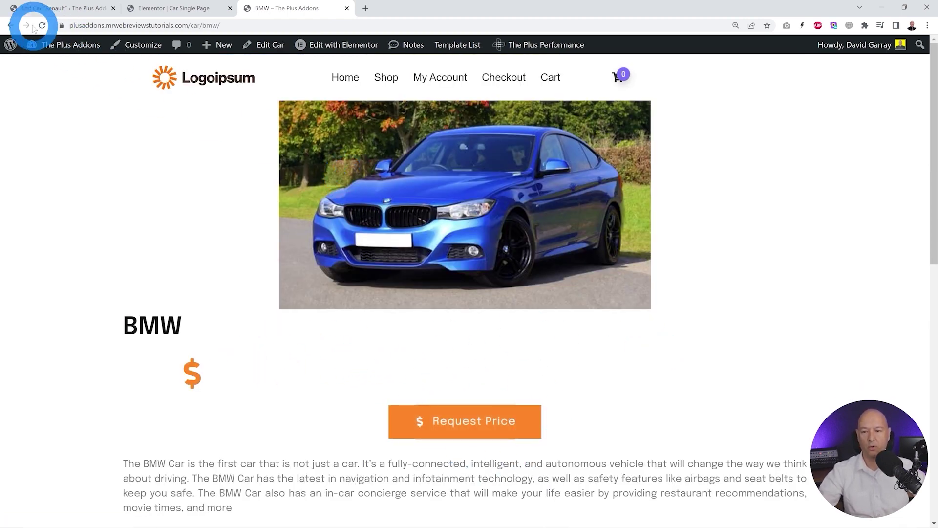
{"action": "left_click", "coordinate": [10, 25]}
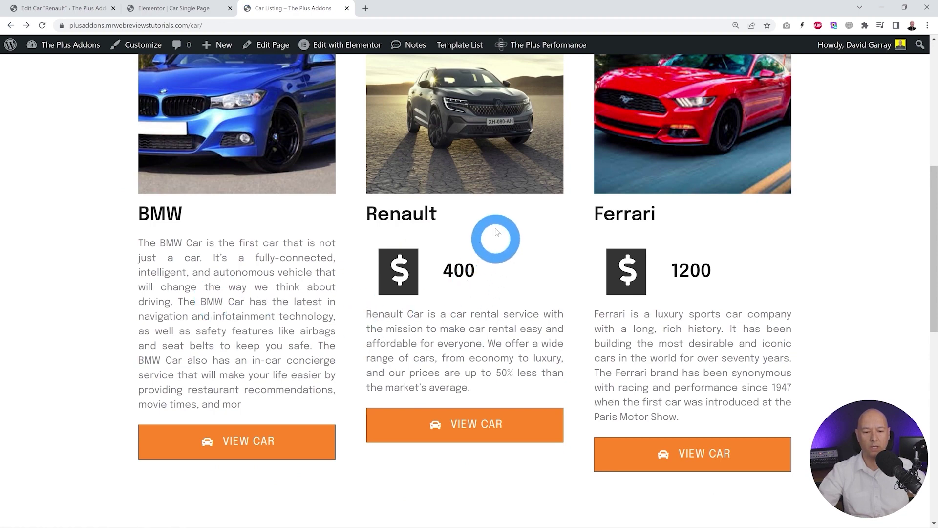
{"action": "left_click", "coordinate": [467, 429]}
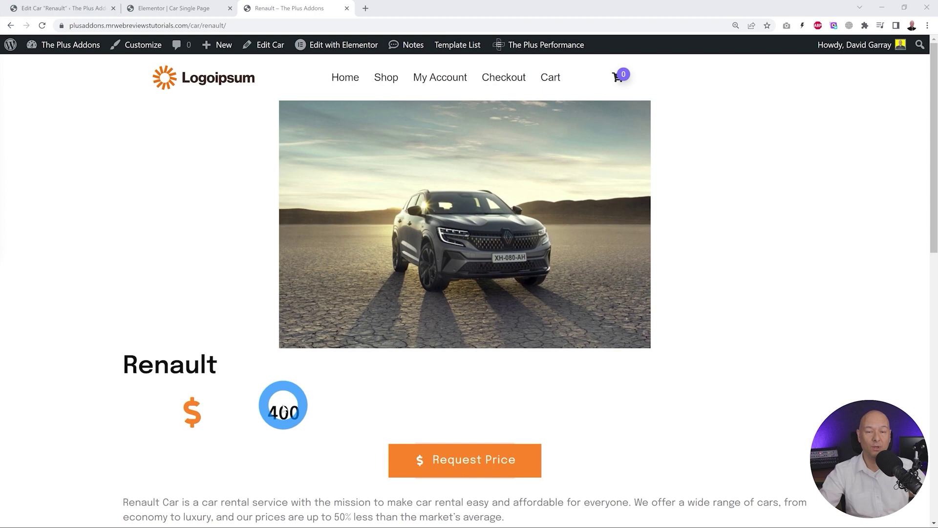
{"action": "left_click", "coordinate": [182, 14]}
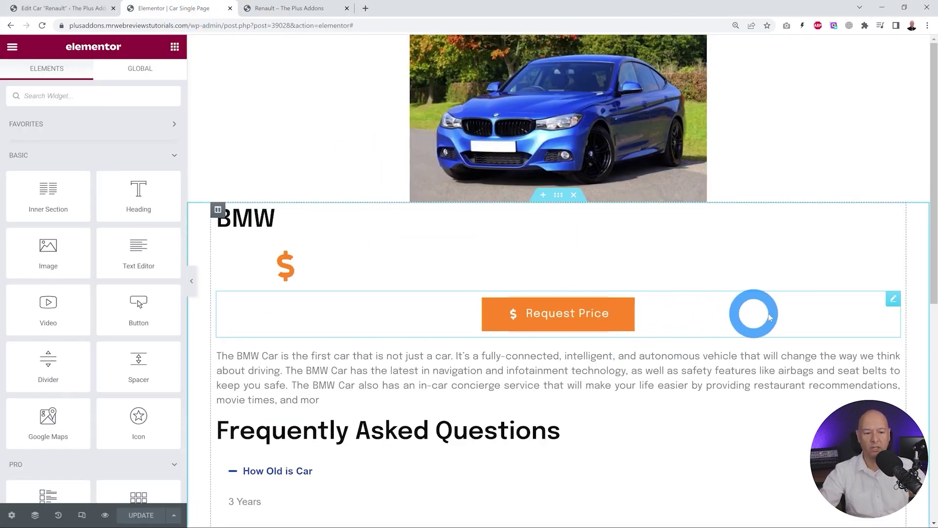
Turn on Plus Extras Display Rules for the Request Price button on the Car Single Page
{"action": "left_click", "coordinate": [892, 301]}
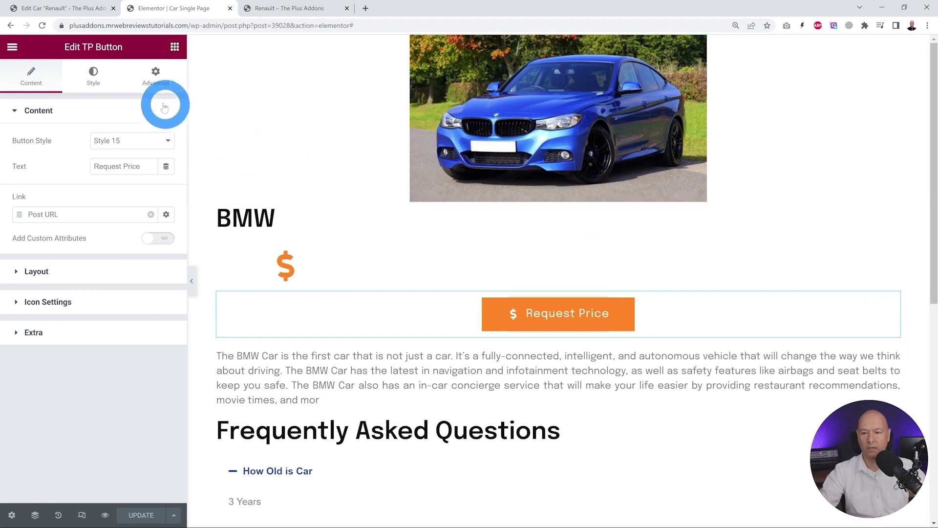
{"action": "left_click", "coordinate": [156, 75]}
{"action": "scroll", "coordinate": [115, 404], "scroll_direction": "down", "scroll_amount": 5}
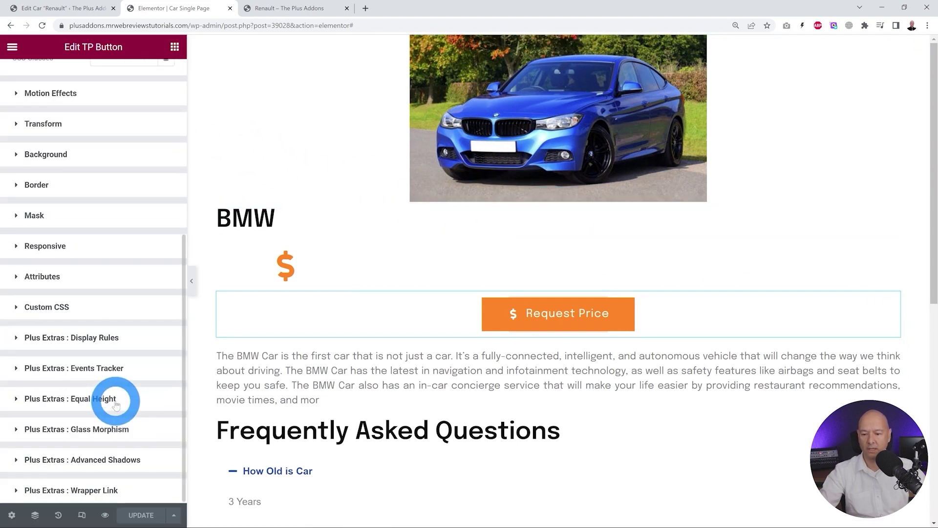
{"action": "left_click", "coordinate": [101, 336]}
{"action": "scroll", "coordinate": [122, 337], "scroll_direction": "down", "scroll_amount": 2}
{"action": "left_click", "coordinate": [157, 332]}
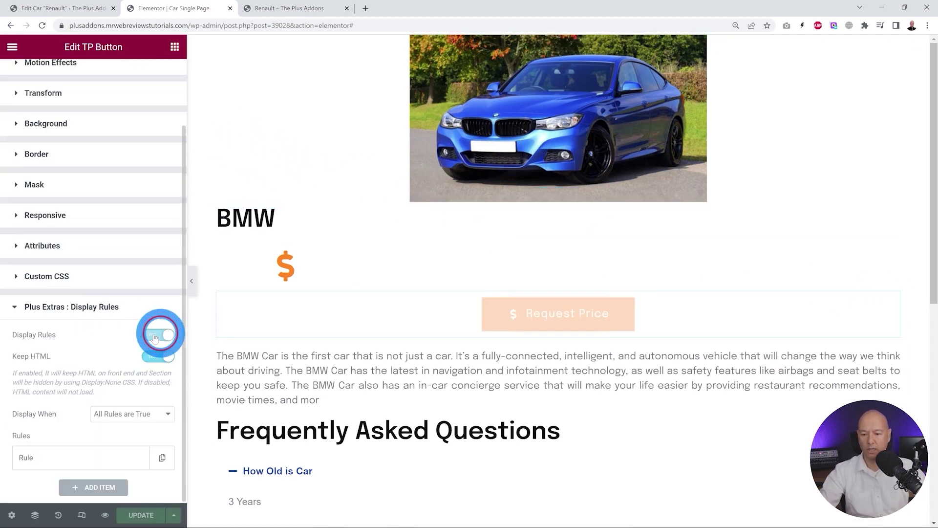
{"action": "scroll", "coordinate": [125, 337], "scroll_direction": "down", "scroll_amount": 3}
Set the button's rule to ACF : Text Fields, Number : Cost, then return to Renault's page
{"action": "left_click", "coordinate": [46, 308]}
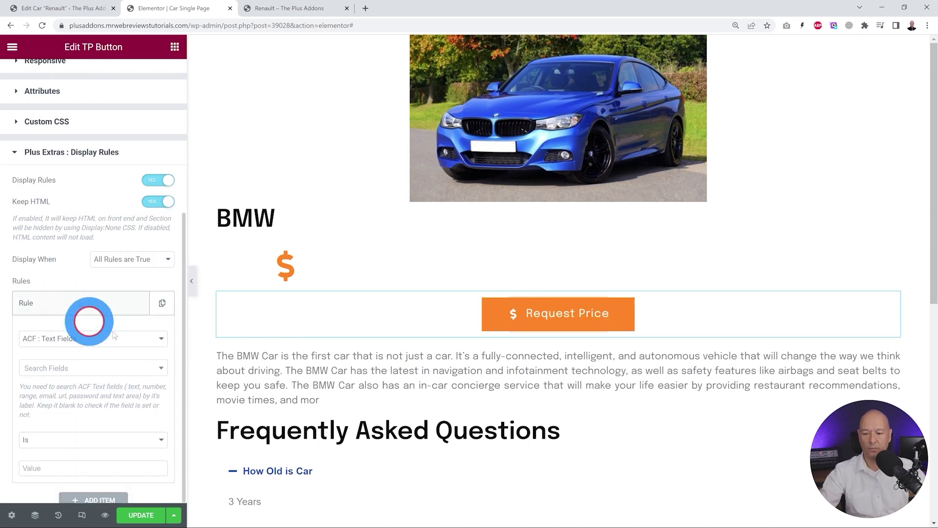
{"action": "scroll", "coordinate": [147, 362], "scroll_direction": "down", "scroll_amount": 3}
{"action": "left_click", "coordinate": [148, 216]}
{"action": "scroll", "coordinate": [130, 293], "scroll_direction": "down", "scroll_amount": 2}
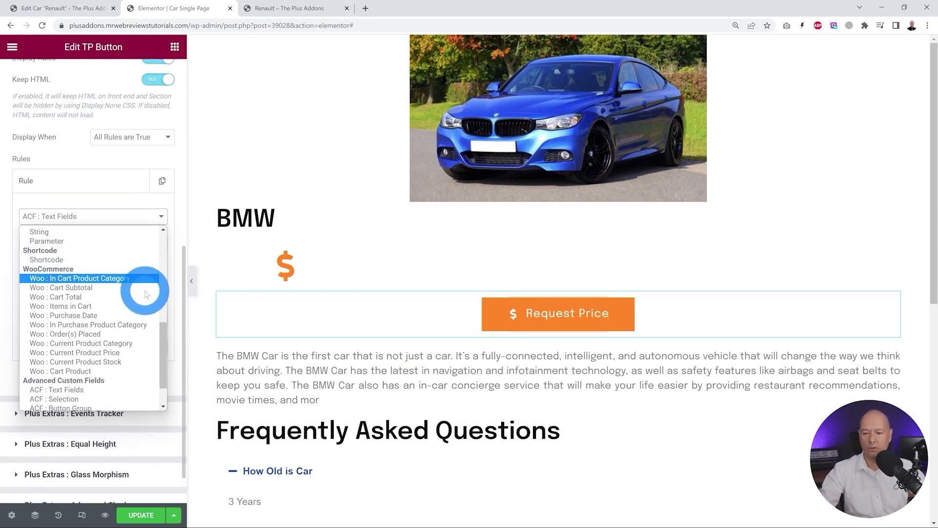
{"action": "left_click", "coordinate": [98, 351]}
{"action": "left_click", "coordinate": [66, 247]}
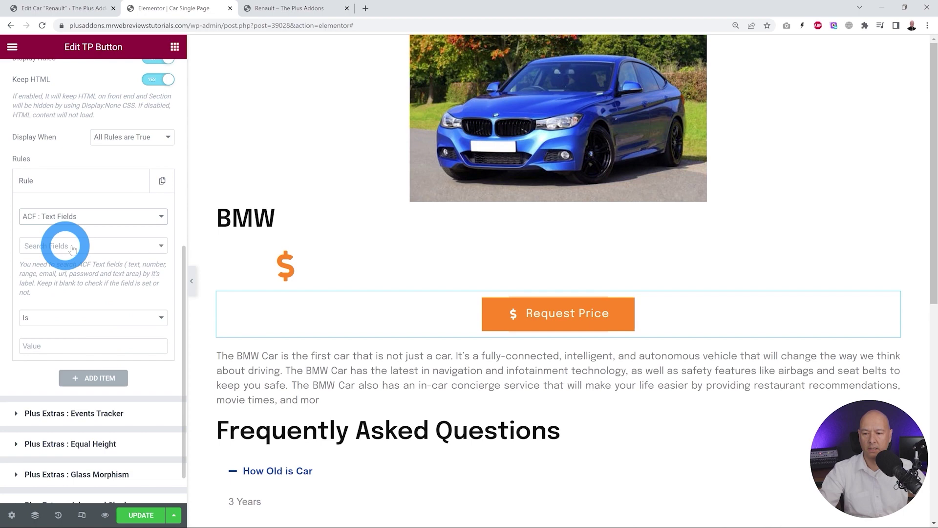
{"action": "left_click", "coordinate": [49, 246]}
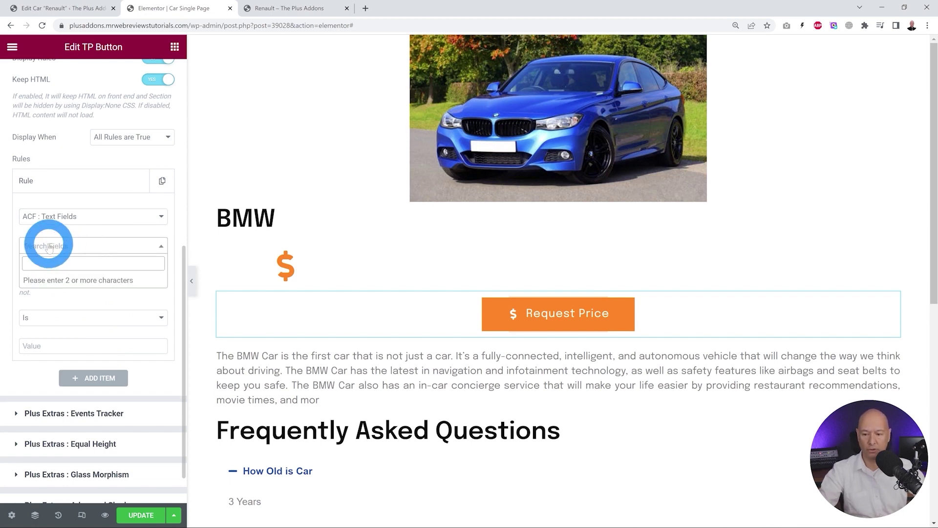
{"action": "left_click", "coordinate": [46, 263]}
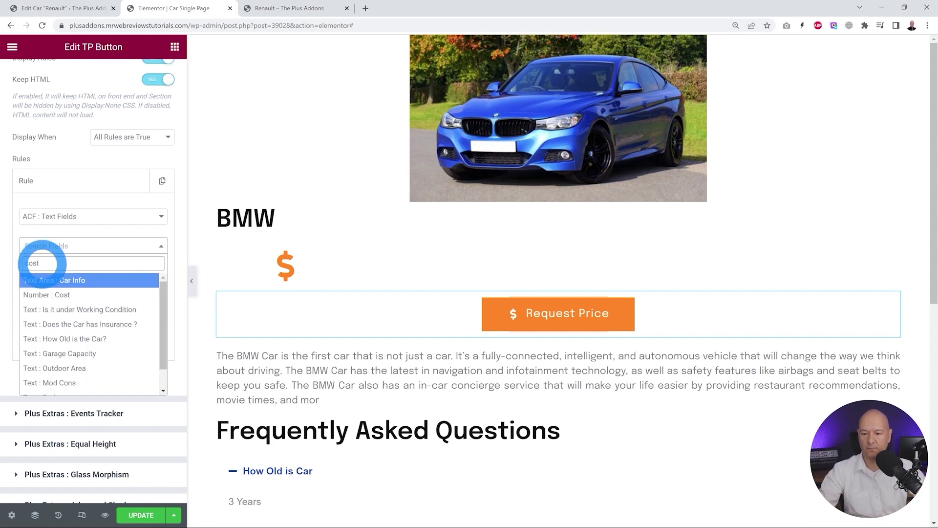
{"action": "left_click", "coordinate": [74, 295]}
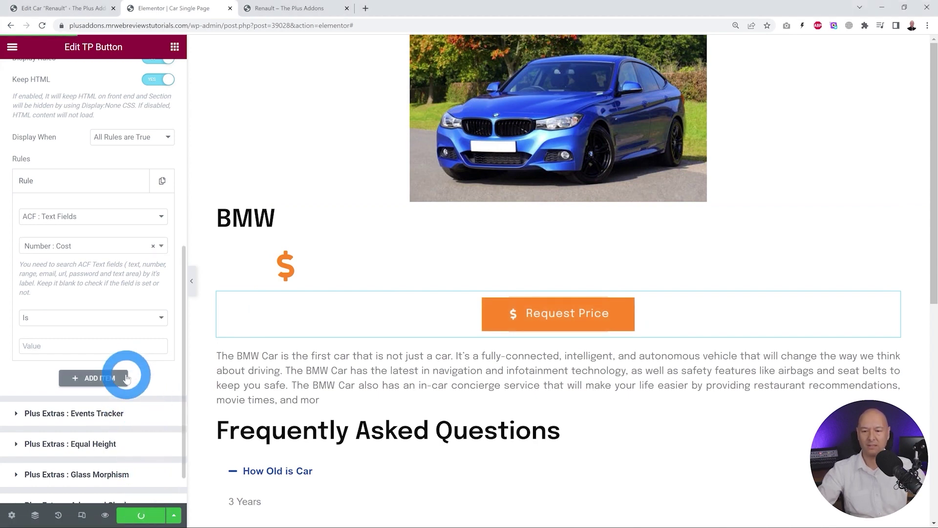
{"action": "left_click", "coordinate": [294, 9]}
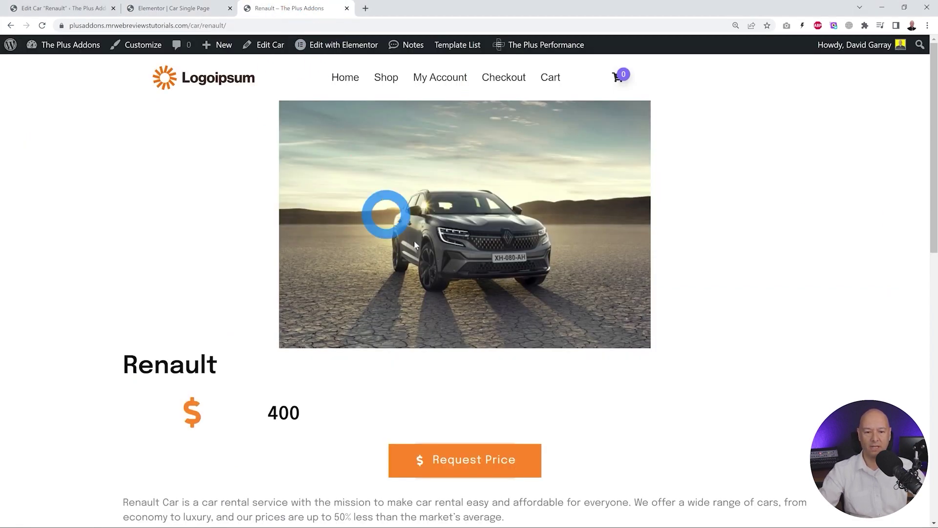
Reload the Renault car page to confirm the Request Price button is gone, then go back to the listing
{"action": "left_click", "coordinate": [42, 25]}
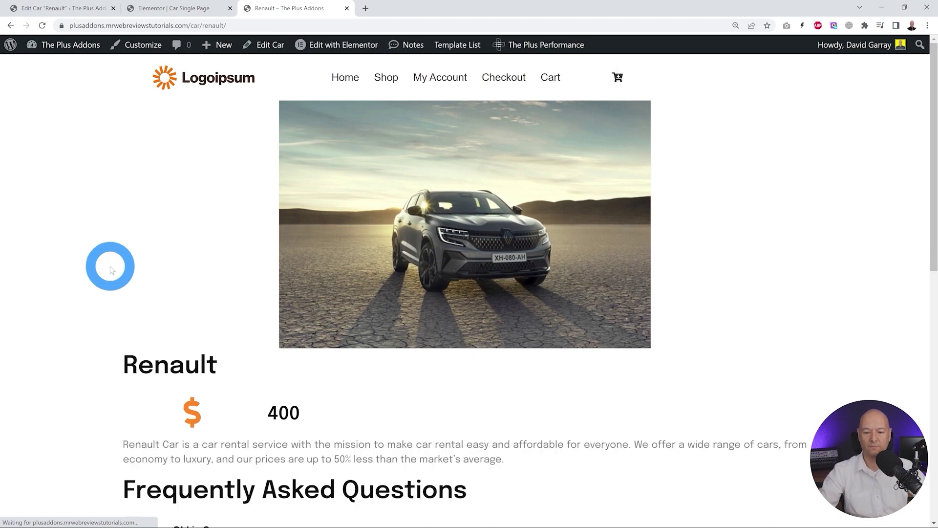
{"action": "scroll", "coordinate": [110, 293], "scroll_direction": "down", "scroll_amount": 3}
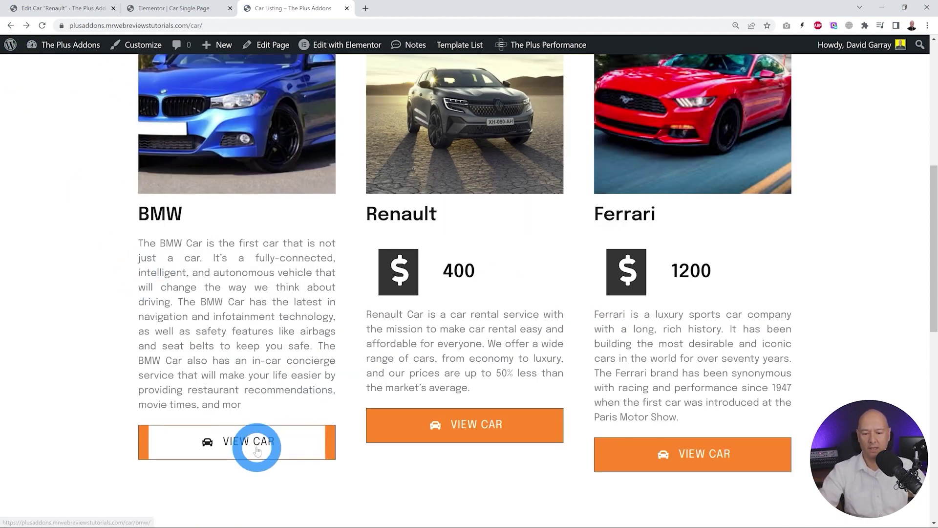
{"action": "left_click", "coordinate": [253, 443]}
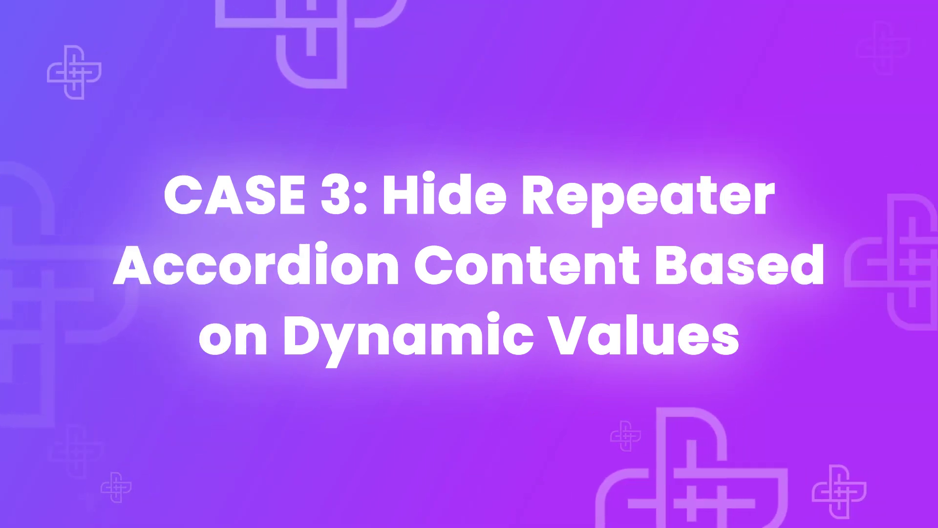
Expand the BMW page's insurance and working condition FAQ questions
{"action": "left_click", "coordinate": [682, 355]}
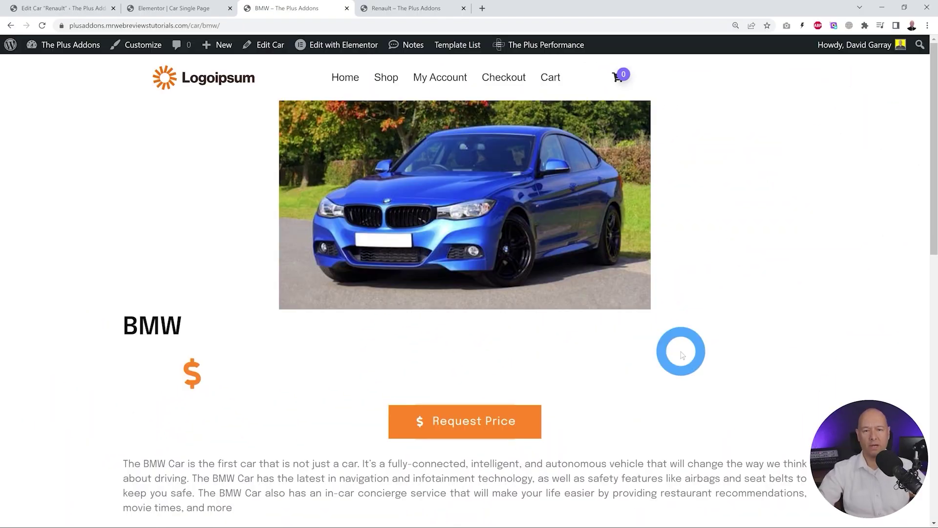
{"action": "scroll", "coordinate": [728, 332], "scroll_direction": "down", "scroll_amount": 7}
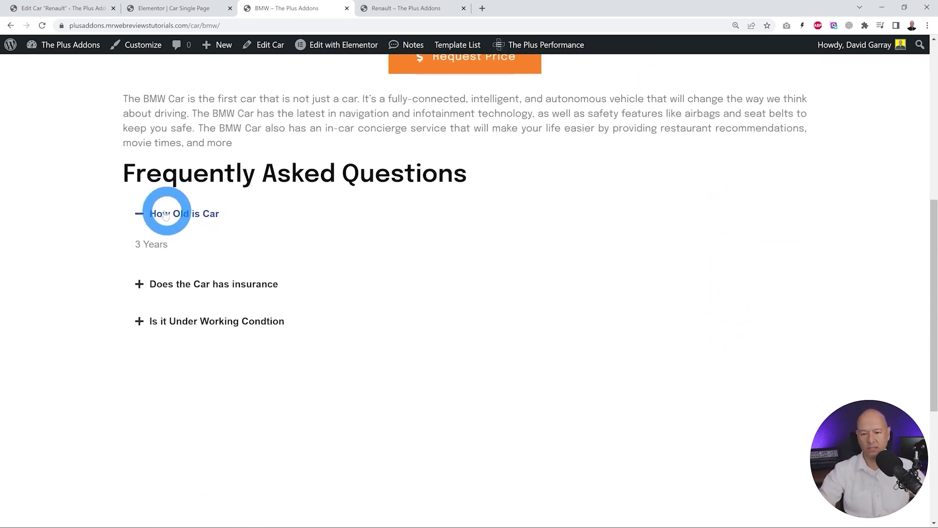
{"action": "left_click", "coordinate": [142, 285]}
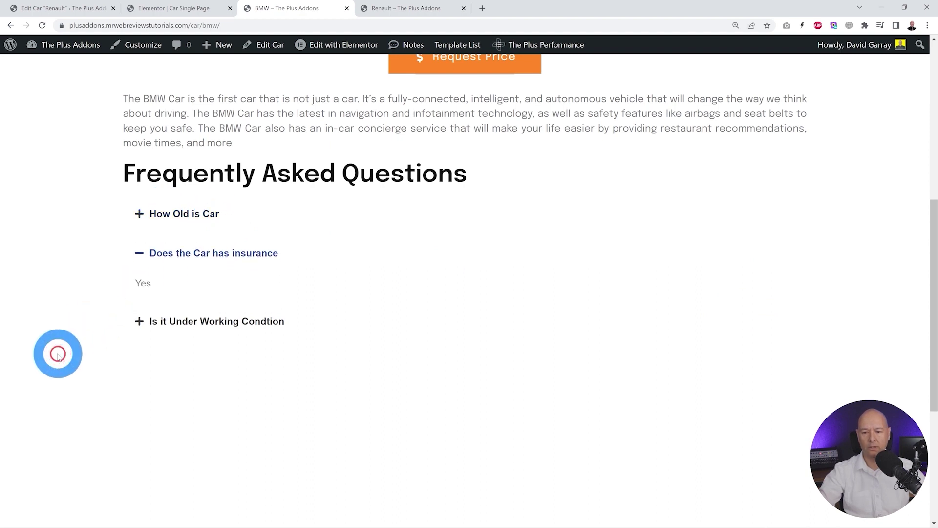
{"action": "left_click", "coordinate": [137, 321]}
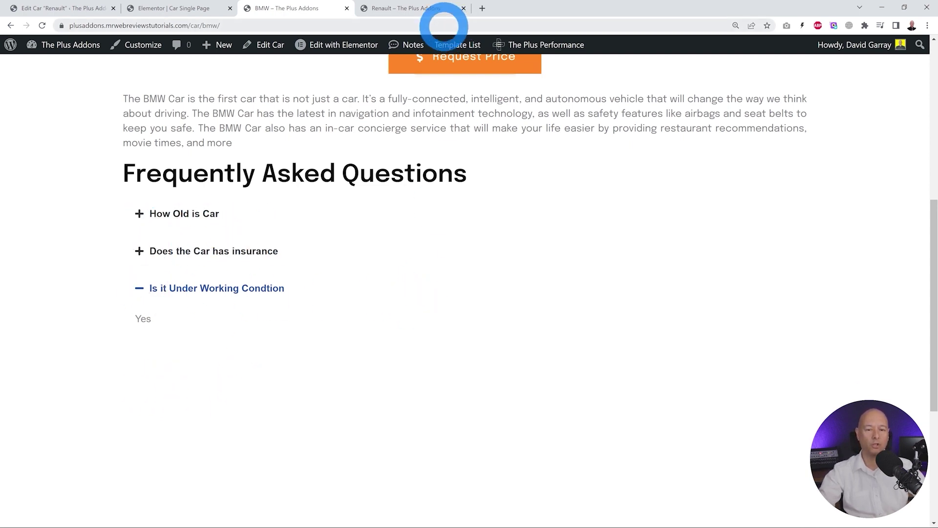
Expand Renault's insurance and How Old is Car FAQ questions, then return to the Car Single Page editor
{"action": "left_click", "coordinate": [422, 12]}
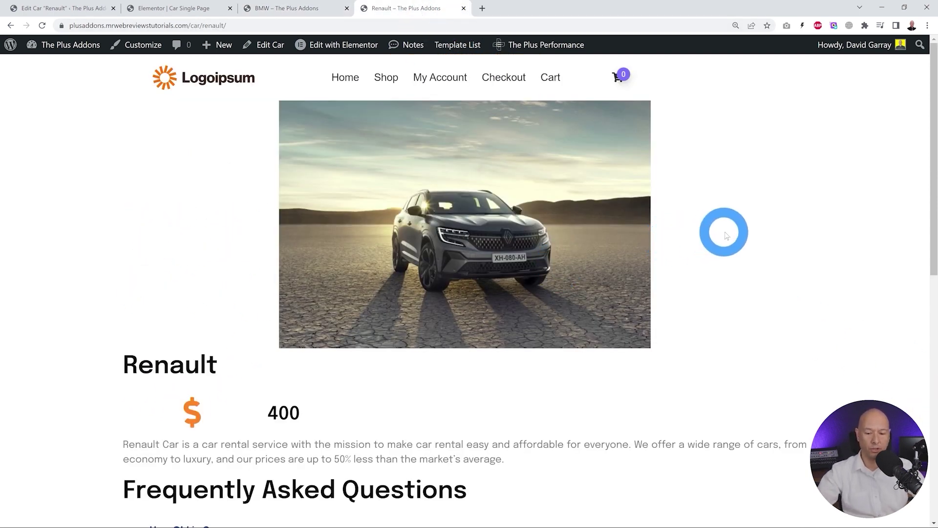
{"action": "scroll", "coordinate": [731, 233], "scroll_direction": "down", "scroll_amount": 5}
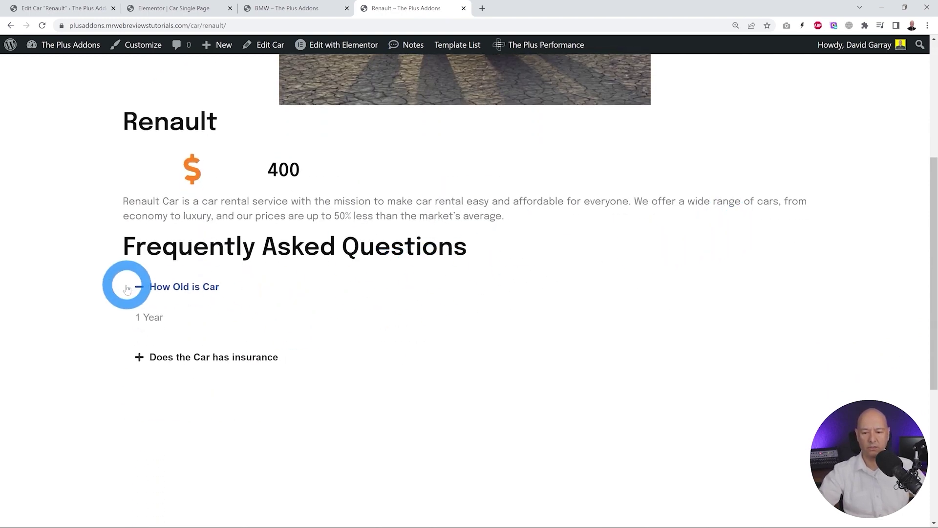
{"action": "left_click", "coordinate": [136, 359]}
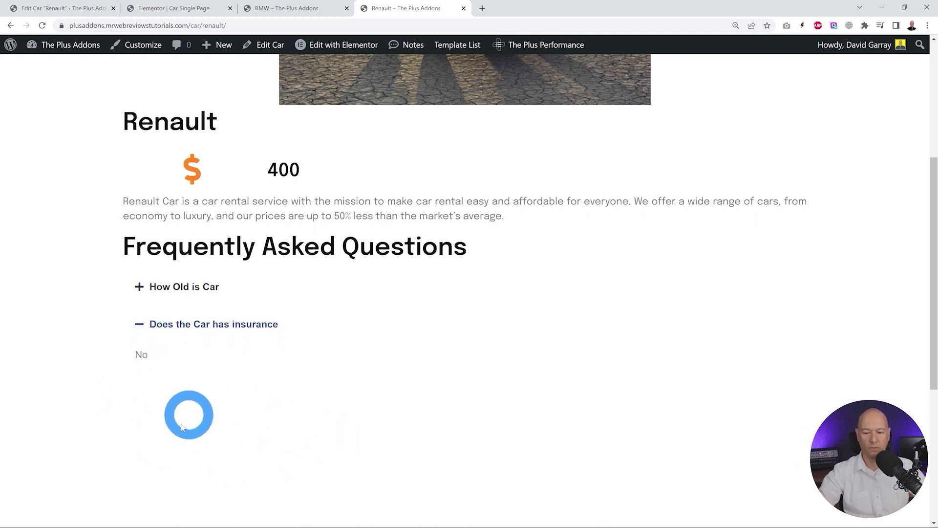
{"action": "left_click", "coordinate": [137, 286]}
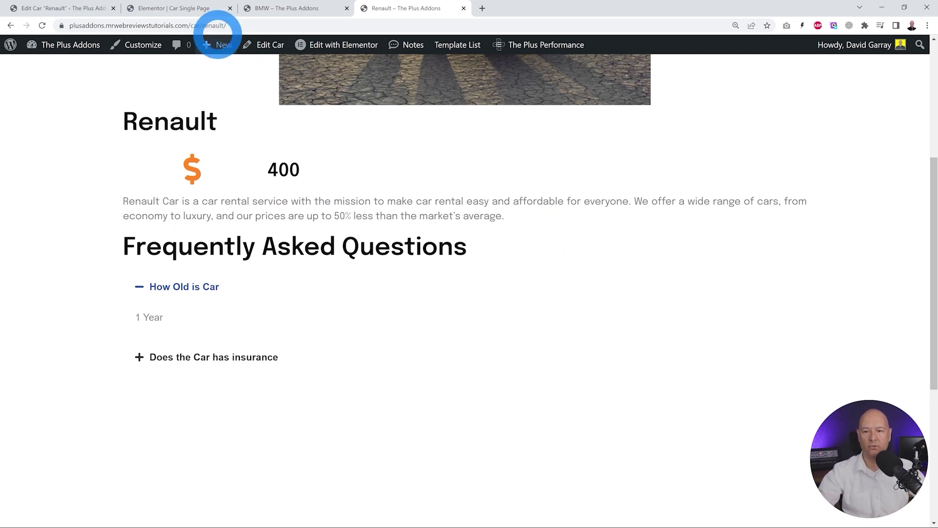
{"action": "left_click", "coordinate": [190, 10]}
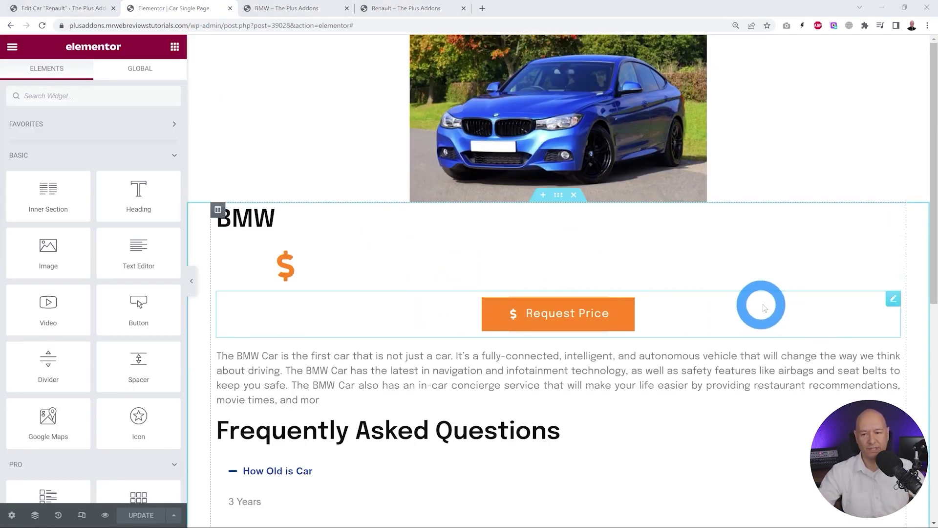
{"action": "scroll", "coordinate": [761, 309], "scroll_direction": "down", "scroll_amount": 5}
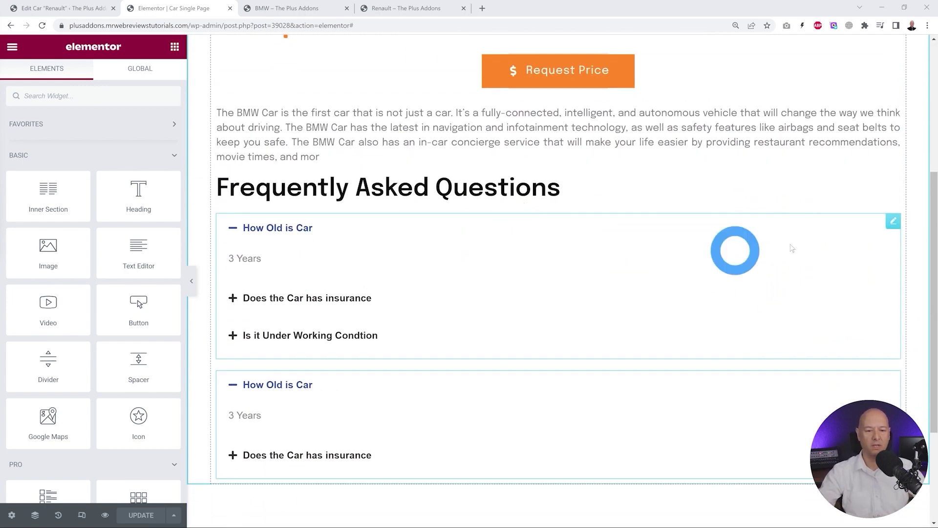
Select the first FAQ accordion and inspect its How Old is Car content item
{"action": "left_click", "coordinate": [893, 222]}
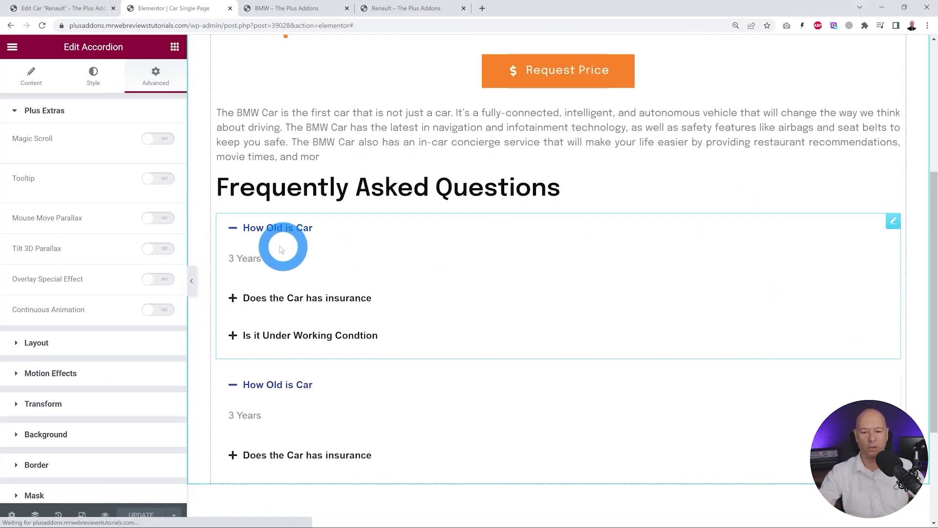
{"action": "scroll", "coordinate": [775, 328], "scroll_direction": "down", "scroll_amount": 3}
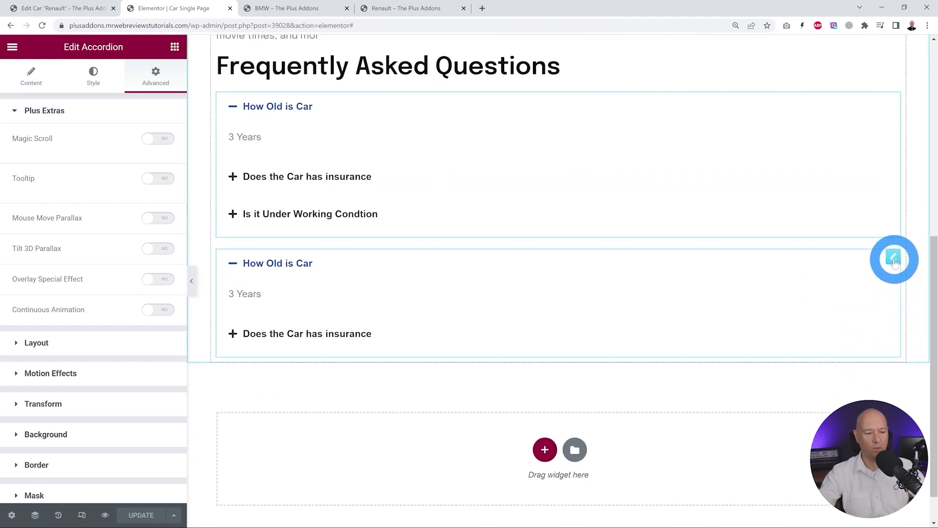
{"action": "left_click", "coordinate": [892, 259]}
{"action": "scroll", "coordinate": [714, 297], "scroll_direction": "up", "scroll_amount": 3}
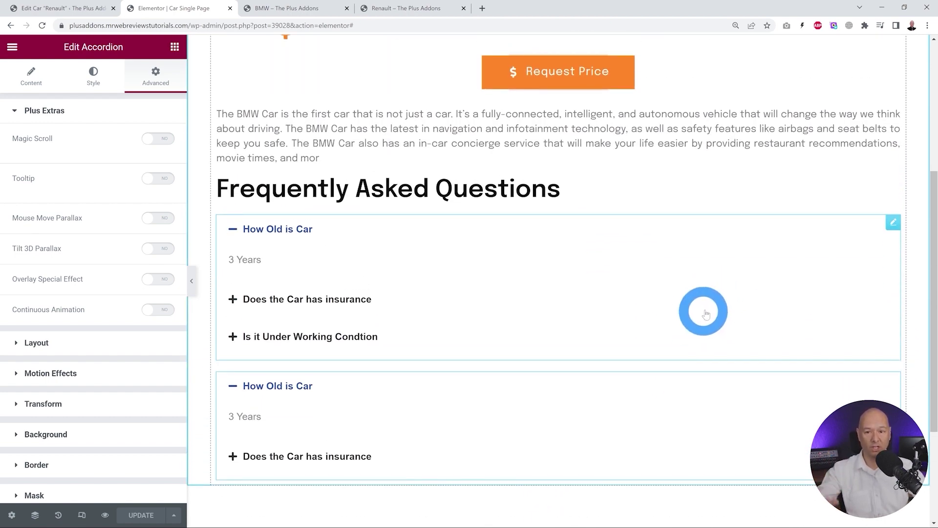
{"action": "left_click", "coordinate": [896, 224]}
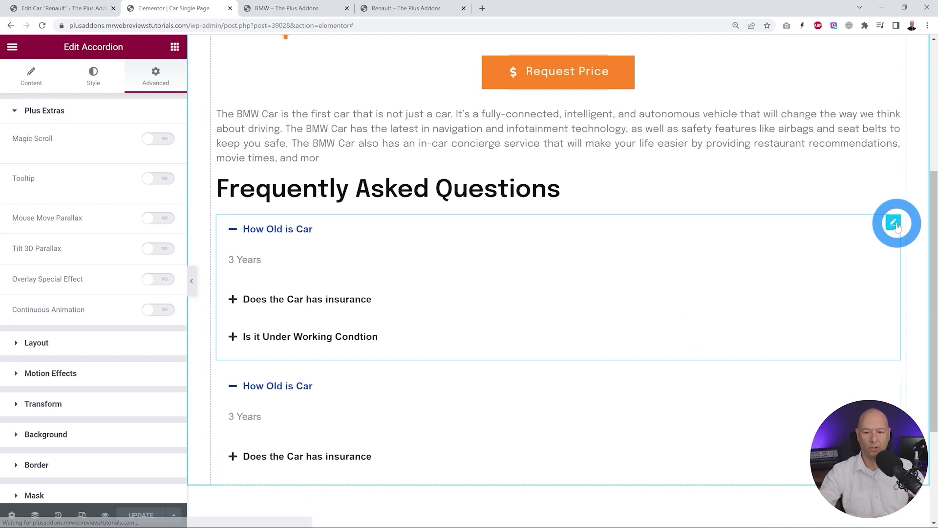
{"action": "left_click", "coordinate": [46, 81]}
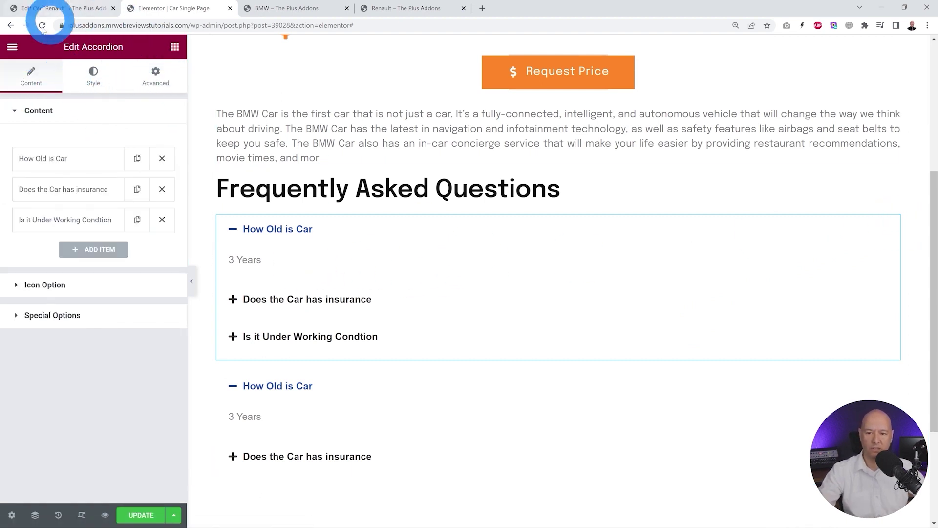
{"action": "left_click", "coordinate": [56, 162]}
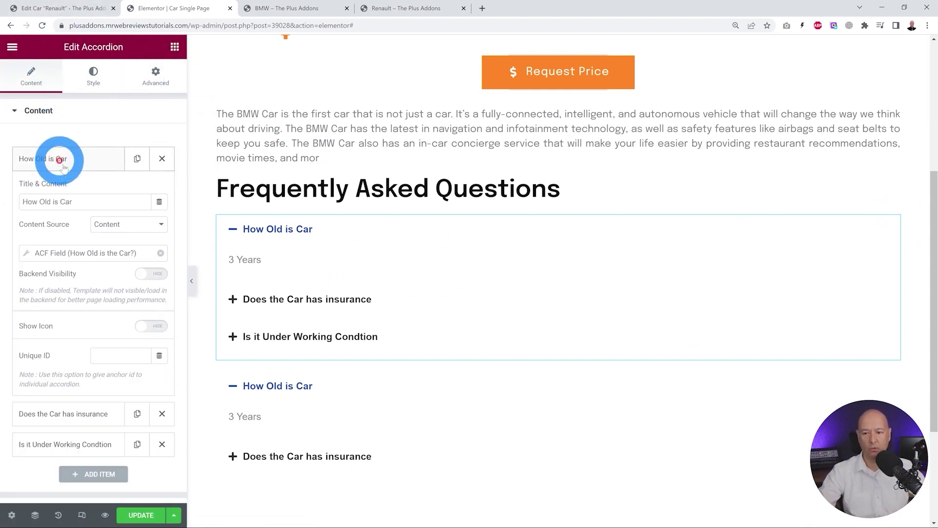
Switch Plus Extras Display Rules to YES in Advanced settings and expand the rule
{"action": "left_click", "coordinate": [158, 77]}
{"action": "left_click", "coordinate": [82, 116]}
{"action": "scroll", "coordinate": [100, 192], "scroll_direction": "down", "scroll_amount": 2}
{"action": "left_click", "coordinate": [75, 336]}
{"action": "scroll", "coordinate": [78, 339], "scroll_direction": "down", "scroll_amount": 3}
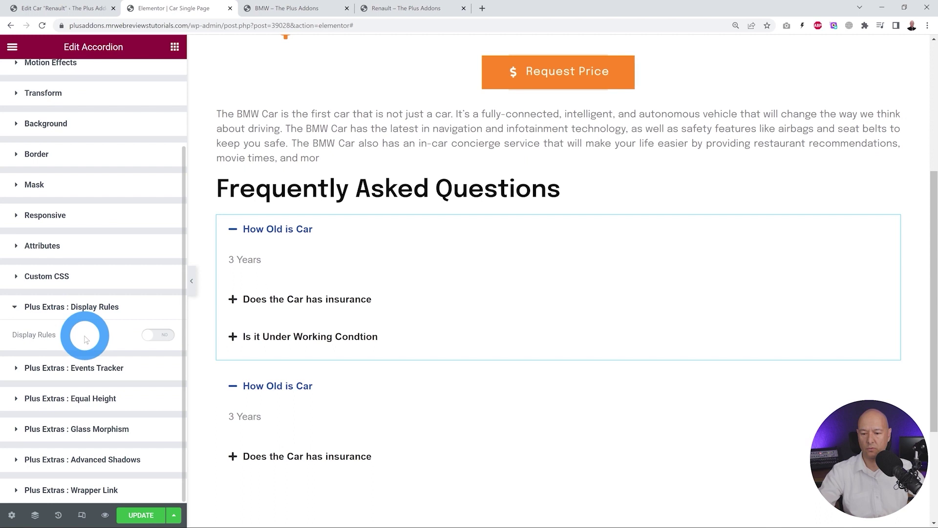
{"action": "left_click", "coordinate": [159, 335]}
{"action": "scroll", "coordinate": [126, 296], "scroll_direction": "down", "scroll_amount": 3}
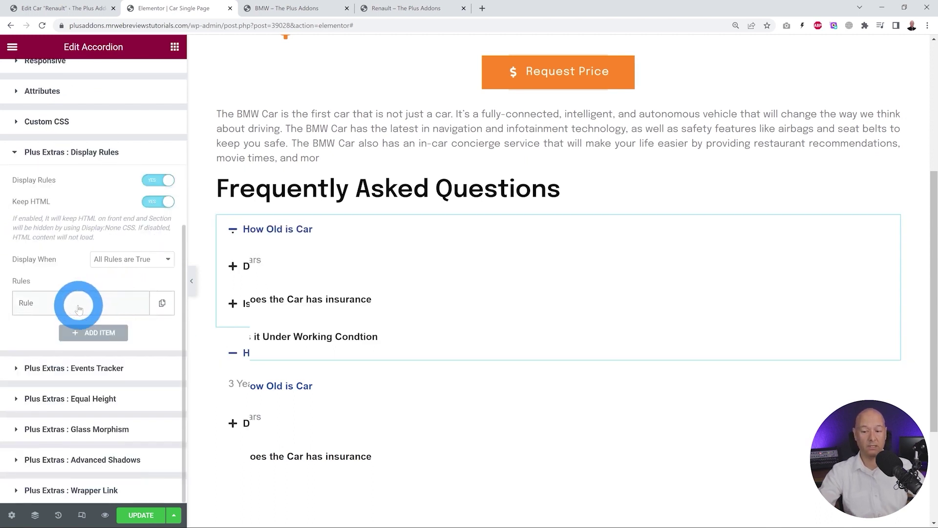
{"action": "left_click", "coordinate": [75, 303]}
Set the rule to ACF Text Fields on 'Is it under Working Condition' with the Not comparison
{"action": "scroll", "coordinate": [109, 295], "scroll_direction": "down", "scroll_amount": 3}
{"action": "left_click", "coordinate": [160, 218]}
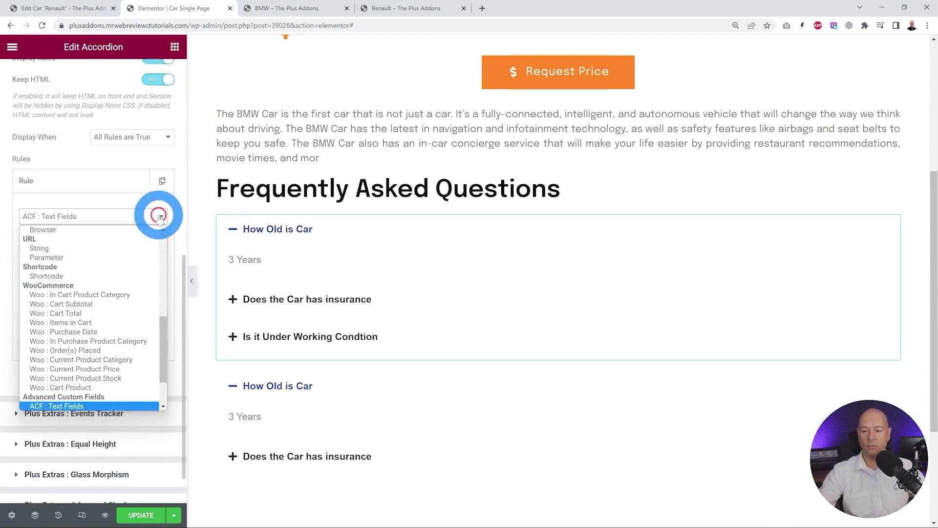
{"action": "left_click", "coordinate": [159, 218]}
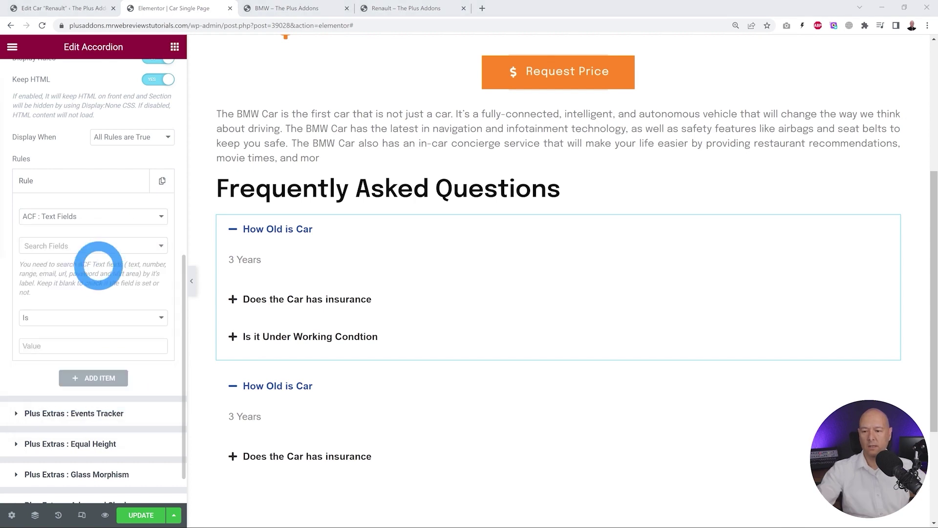
{"action": "left_click", "coordinate": [54, 8]}
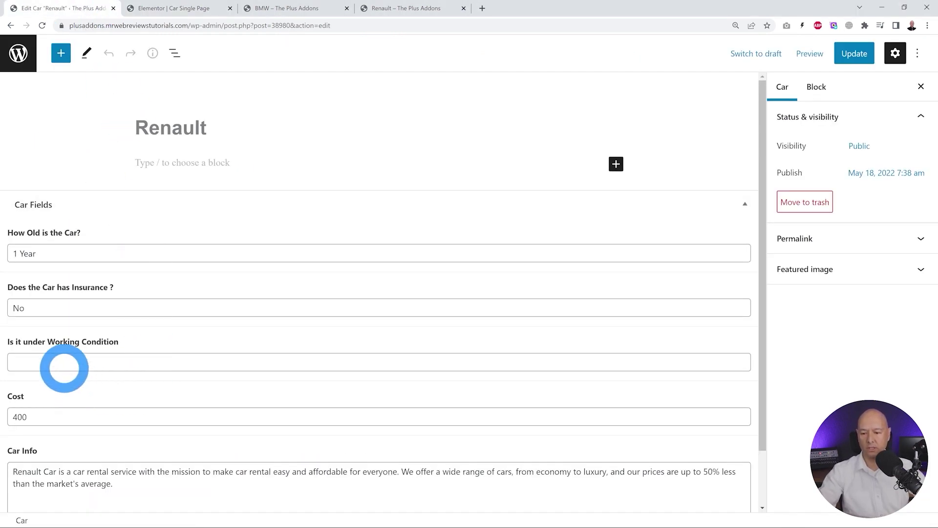
{"action": "left_click", "coordinate": [136, 10]}
{"action": "left_click", "coordinate": [83, 246]}
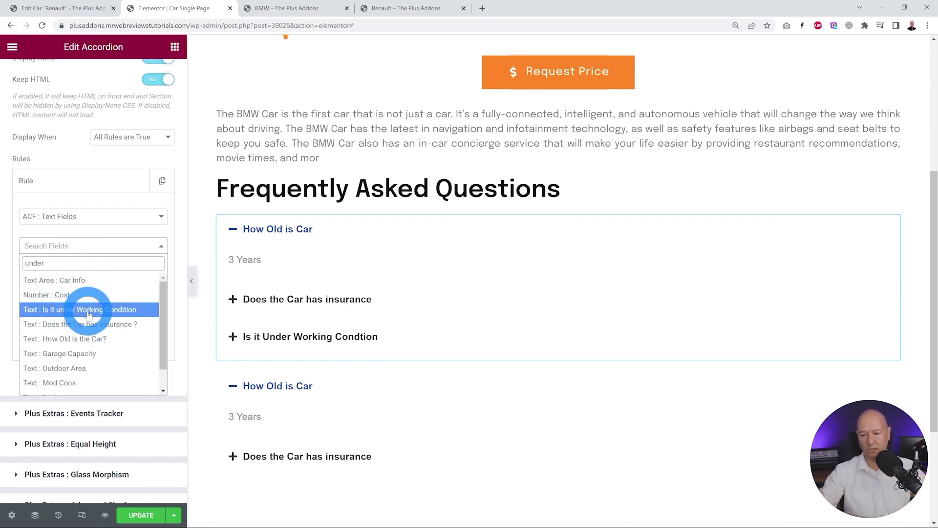
{"action": "left_click", "coordinate": [99, 313]}
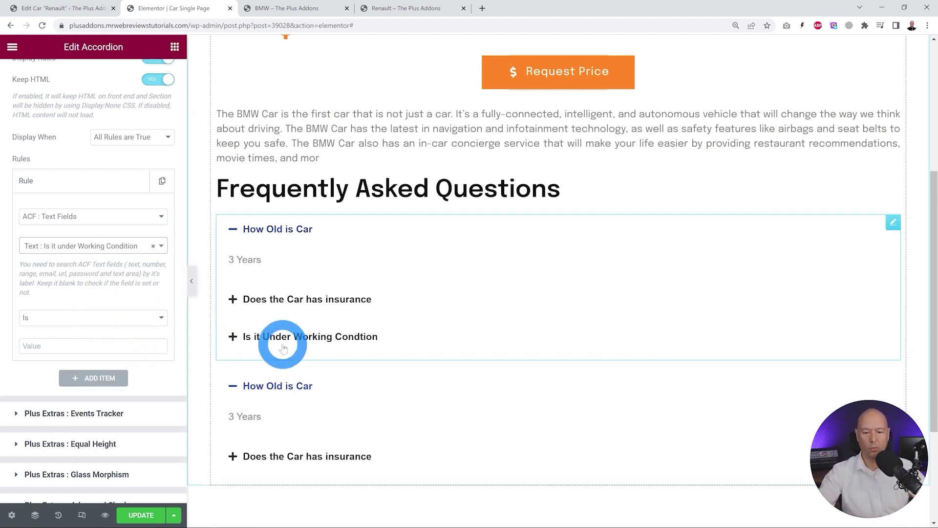
{"action": "left_click", "coordinate": [149, 318]}
{"action": "left_click", "coordinate": [94, 337]}
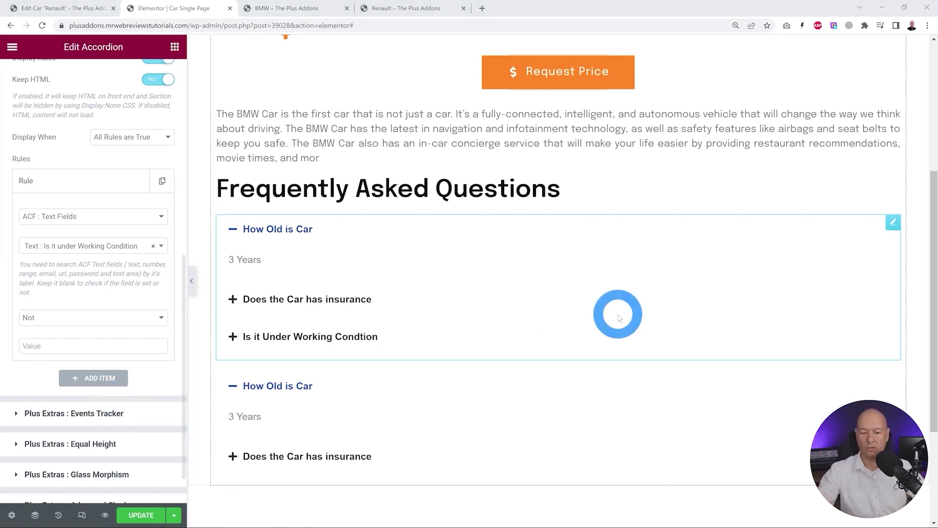
Turn on Plus Extras Display Rules for the second FAQ accordion and expand its rule
{"action": "scroll", "coordinate": [616, 314], "scroll_direction": "down", "scroll_amount": 2}
{"action": "left_click", "coordinate": [888, 275]}
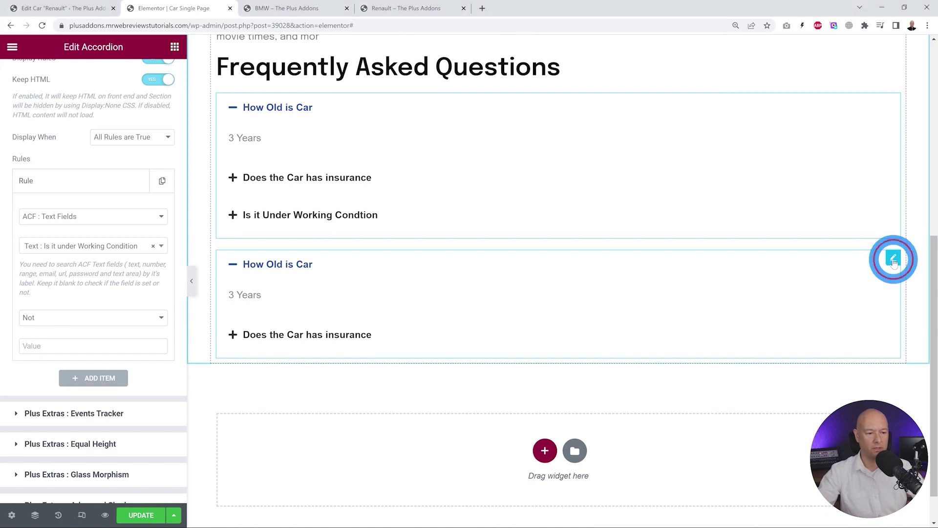
{"action": "left_click", "coordinate": [122, 337]}
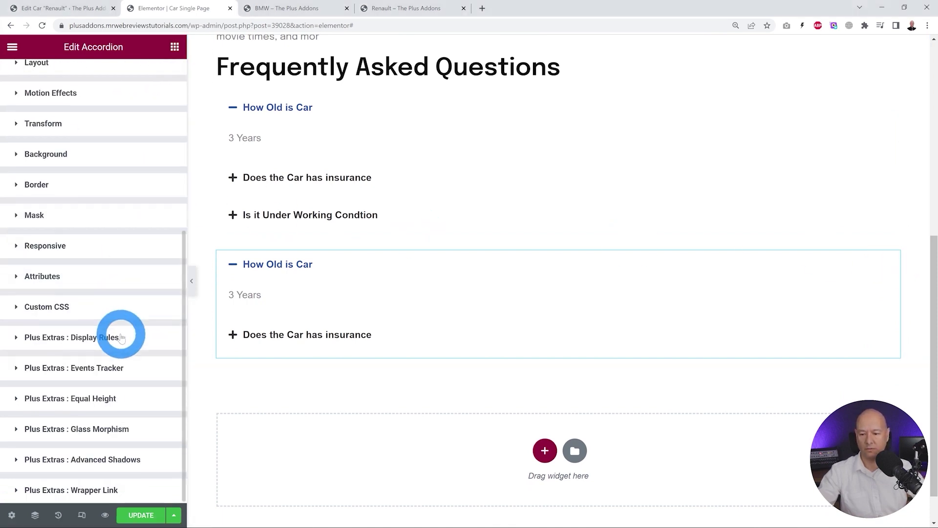
{"action": "left_click", "coordinate": [100, 341]}
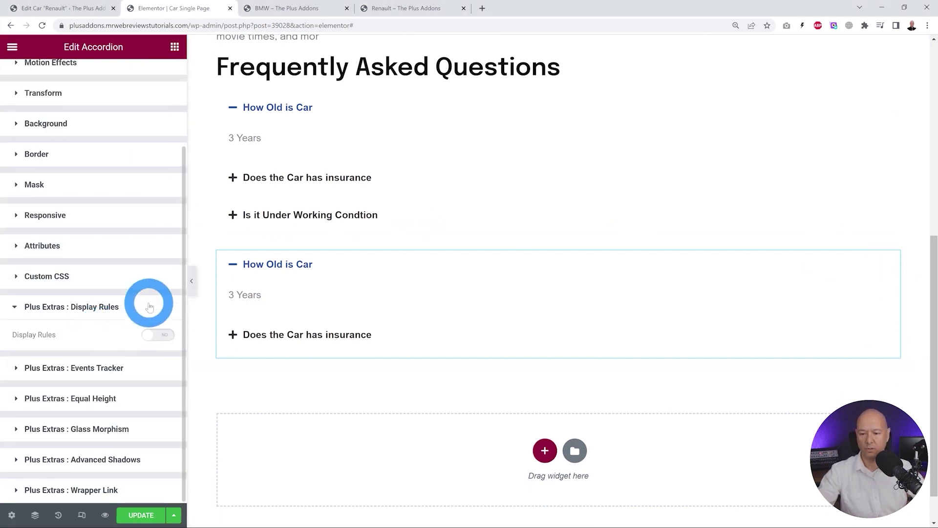
{"action": "left_click", "coordinate": [160, 342]}
{"action": "scroll", "coordinate": [147, 327], "scroll_direction": "down", "scroll_amount": 2}
{"action": "left_click", "coordinate": [87, 332]}
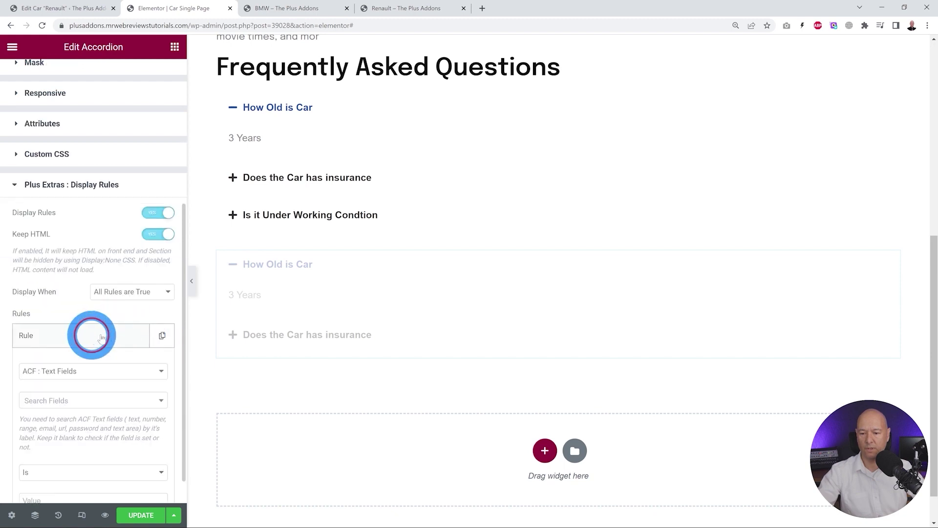
Pick the 'Is it under Working Condition' field with Is, then UPDATE the template
{"action": "scroll", "coordinate": [136, 333], "scroll_direction": "down", "scroll_amount": 2}
{"action": "scroll", "coordinate": [136, 333], "scroll_direction": "down", "scroll_amount": 2}
{"action": "left_click", "coordinate": [87, 201]}
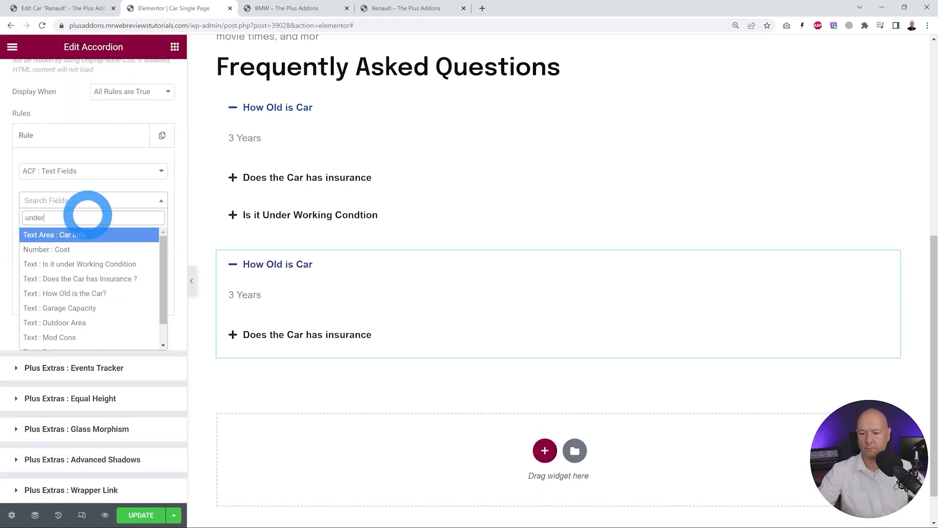
{"action": "left_click", "coordinate": [92, 261]}
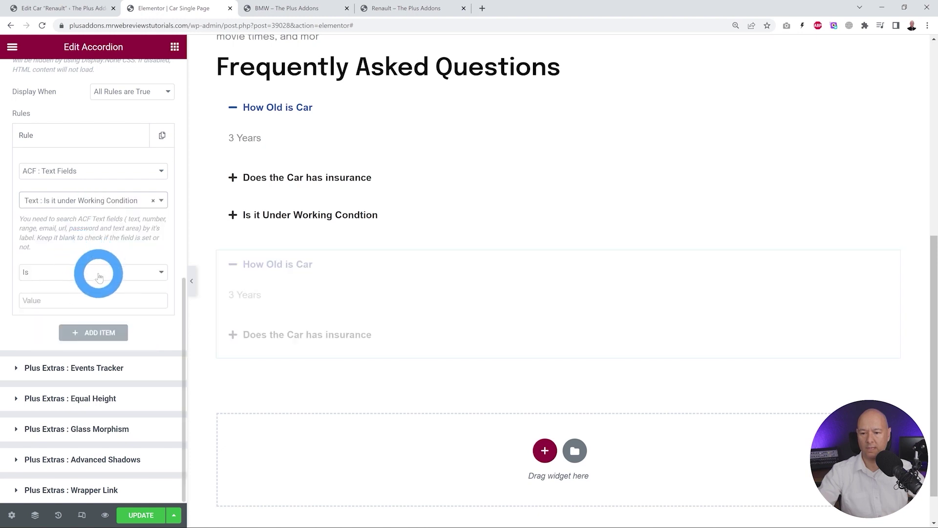
{"action": "left_click", "coordinate": [142, 514]}
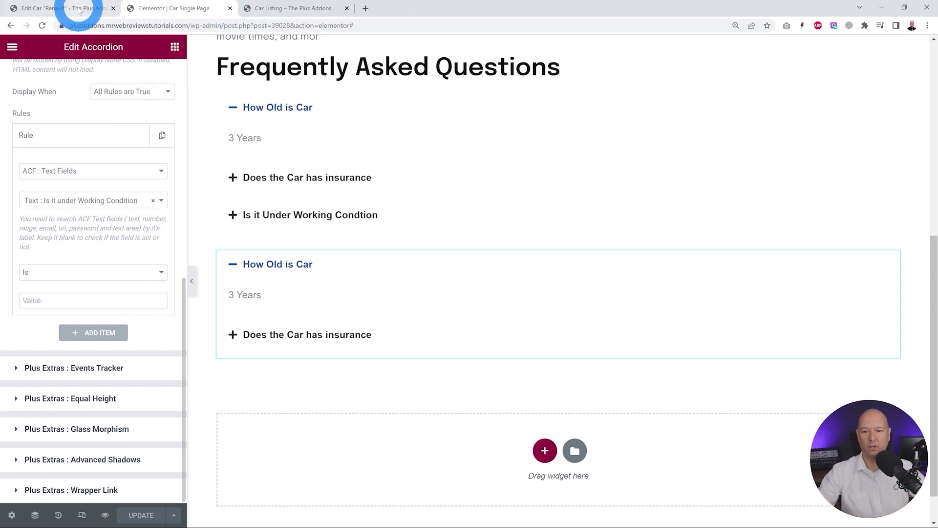
Check Renault's field values, then view the Renault and Ferrari car pages and their FAQ accordions
{"action": "left_click", "coordinate": [294, 9]}
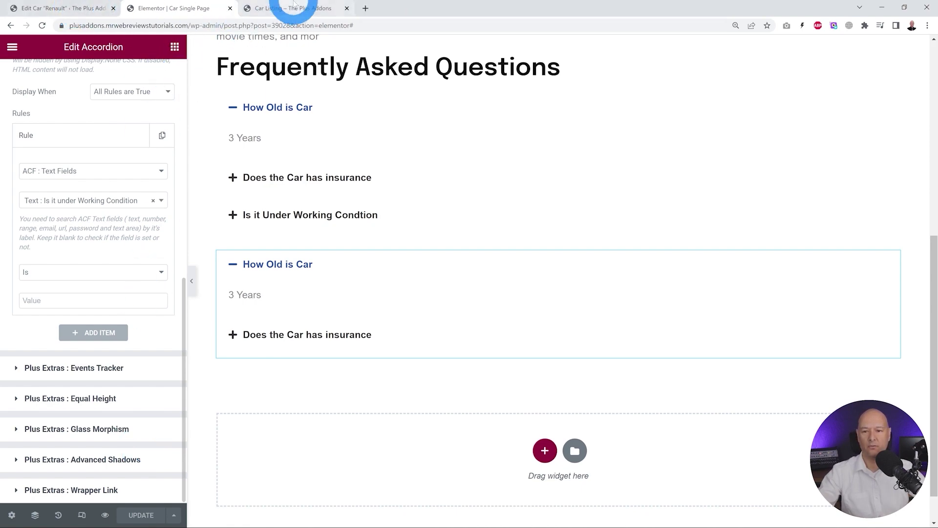
{"action": "left_click", "coordinate": [62, 9]}
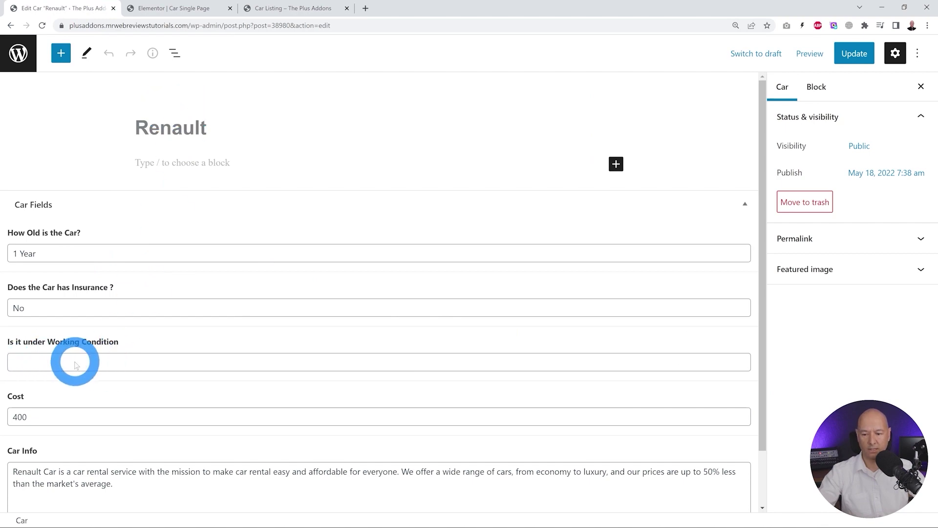
{"action": "left_click", "coordinate": [276, 8]}
{"action": "left_click", "coordinate": [478, 437]}
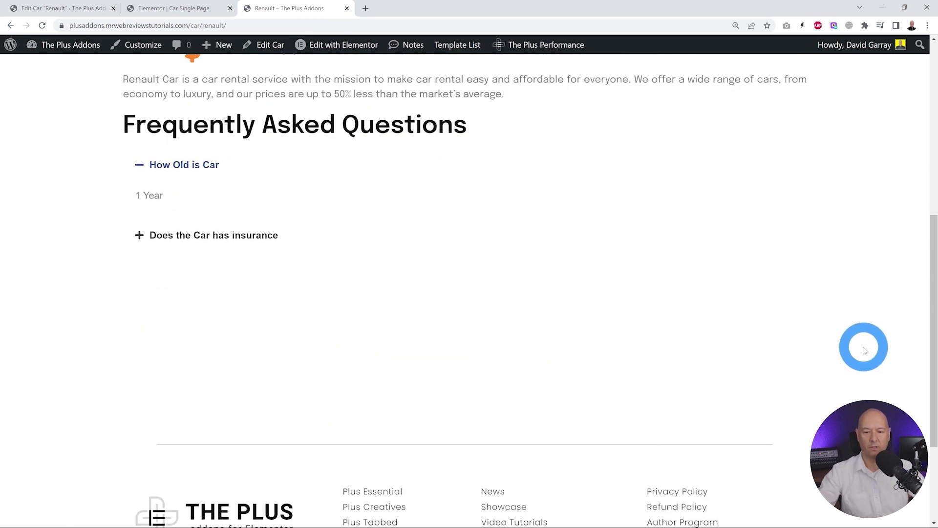
{"action": "scroll", "coordinate": [864, 347], "scroll_direction": "up", "scroll_amount": 3}
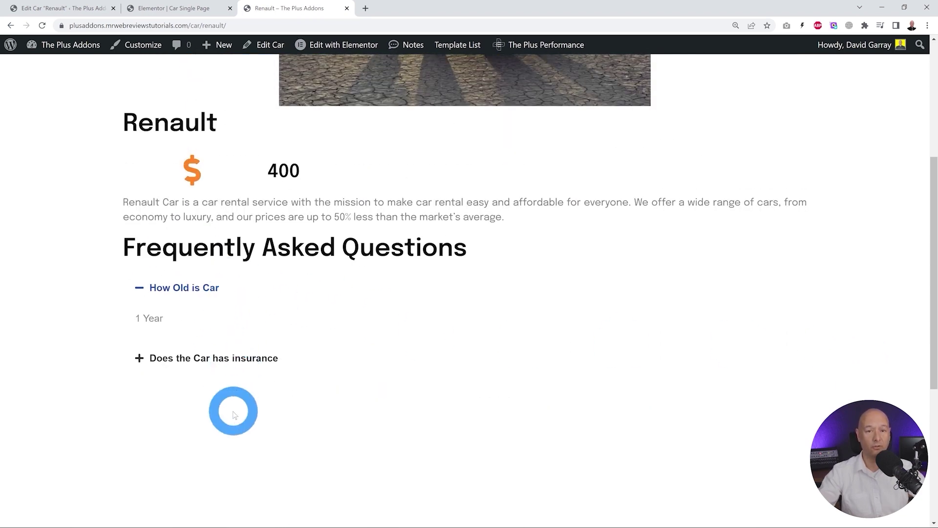
{"action": "left_click", "coordinate": [9, 25]}
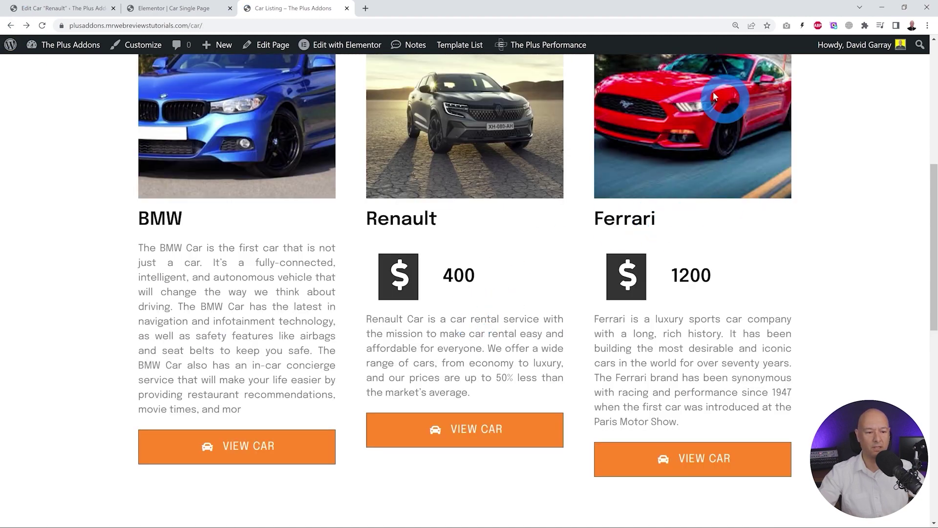
{"action": "left_click", "coordinate": [693, 457]}
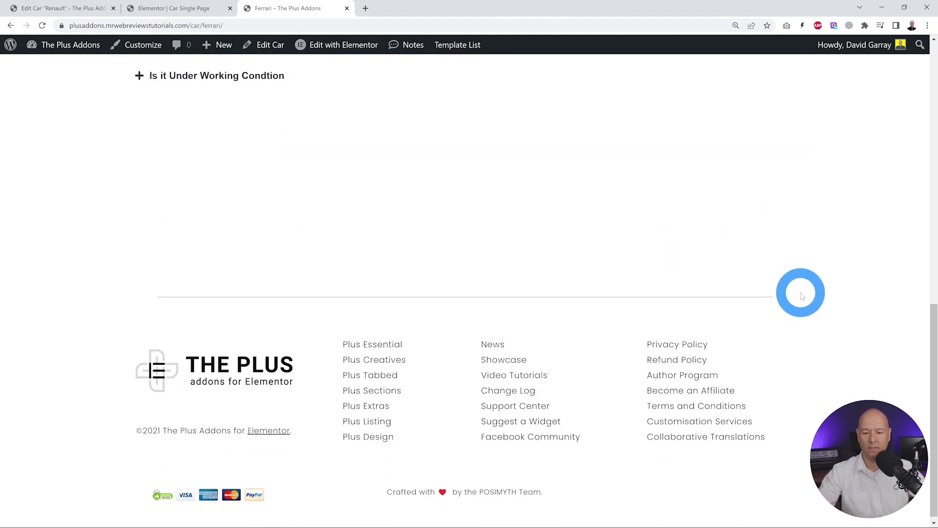
{"action": "scroll", "coordinate": [791, 294], "scroll_direction": "up", "scroll_amount": 3}
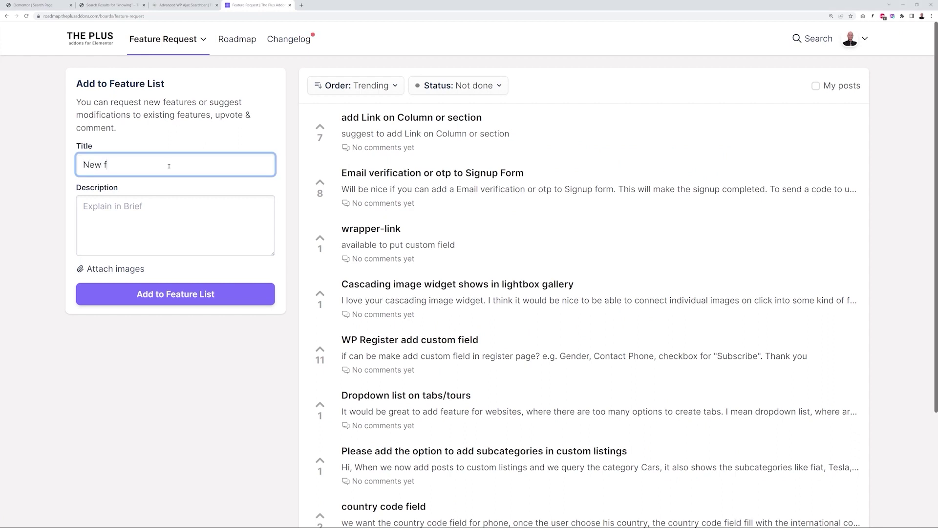
Complete the feature request's title as 'New feature'
{"action": "type", "text": "re"}
{"action": "left_click", "coordinate": [168, 208]}
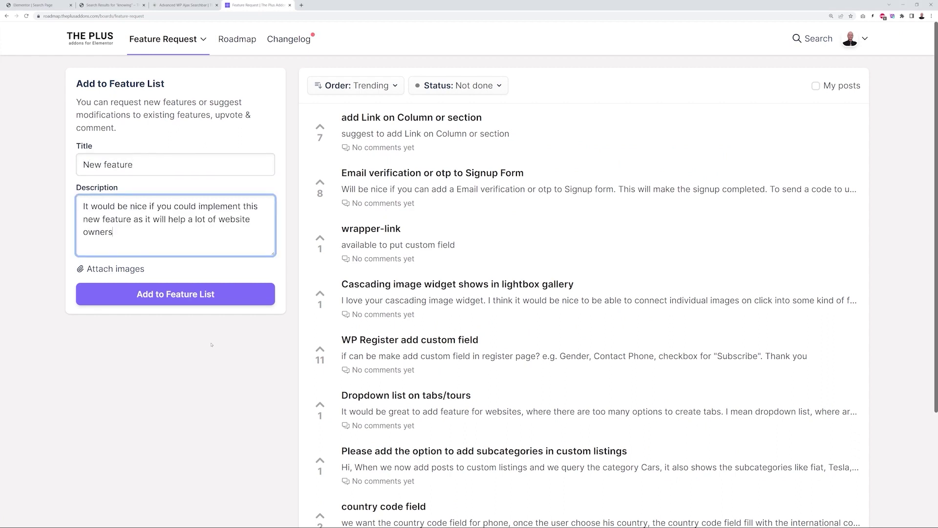